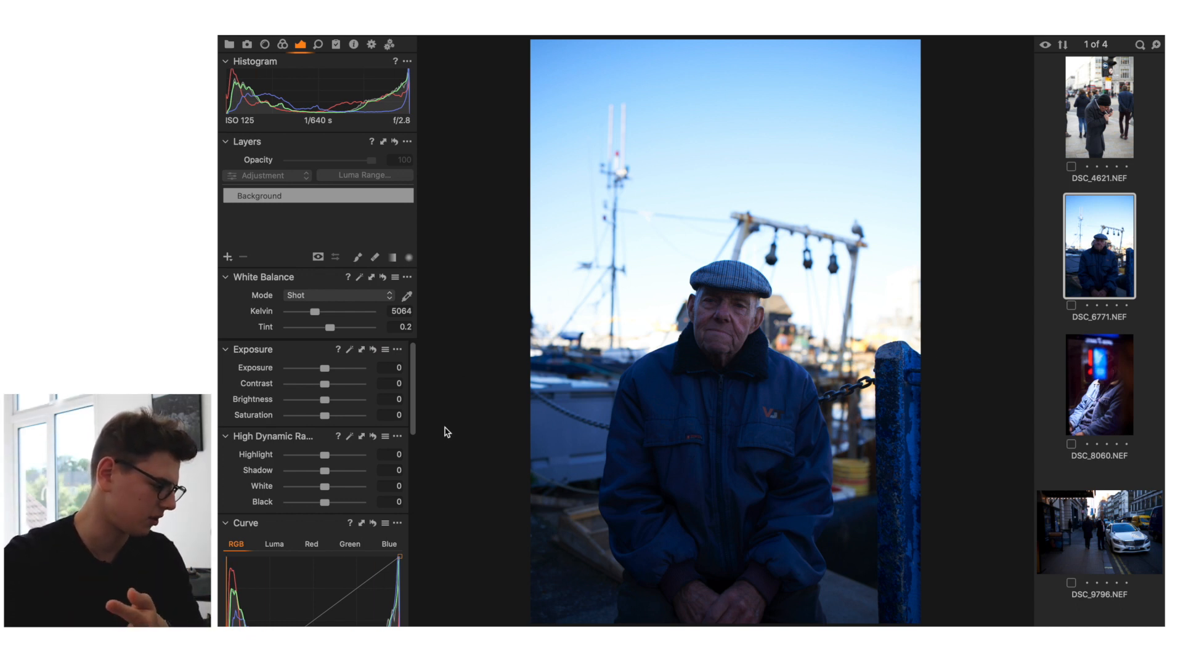
Warm the seated man's portrait by raising the Kelvin white balance to 6066.
scroll(383, 438, down, 2)
scroll(382, 439, up, 2)
scroll(373, 434, down, 10)
scroll(363, 431, down, 4)
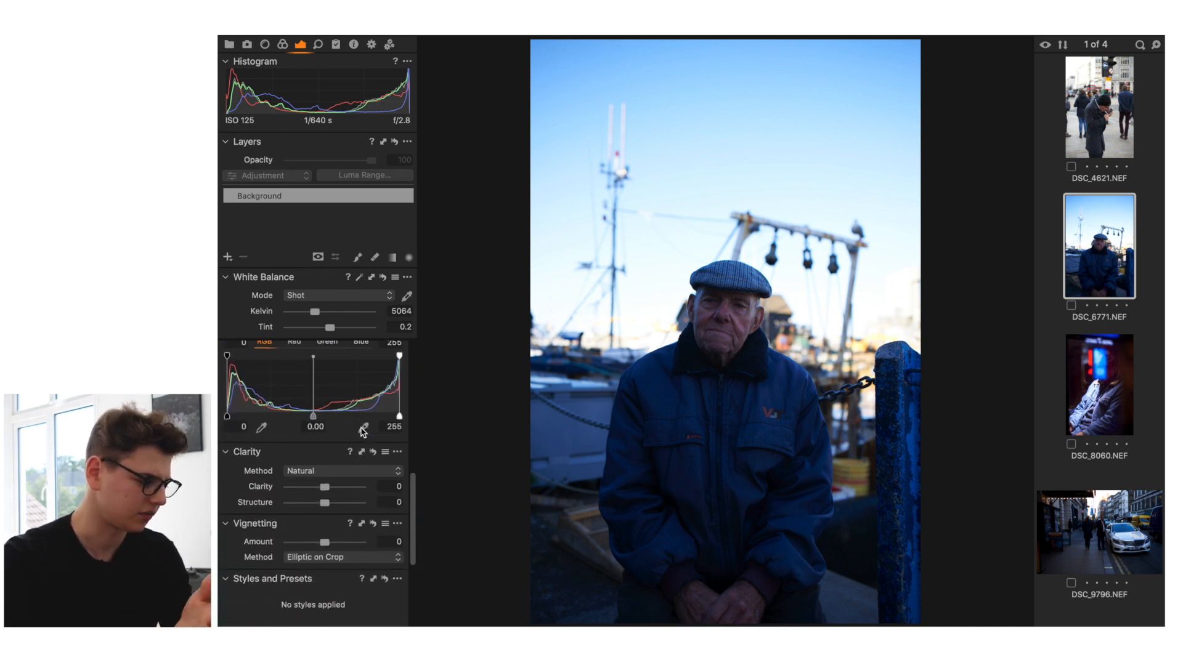
scroll(364, 430, up, 6)
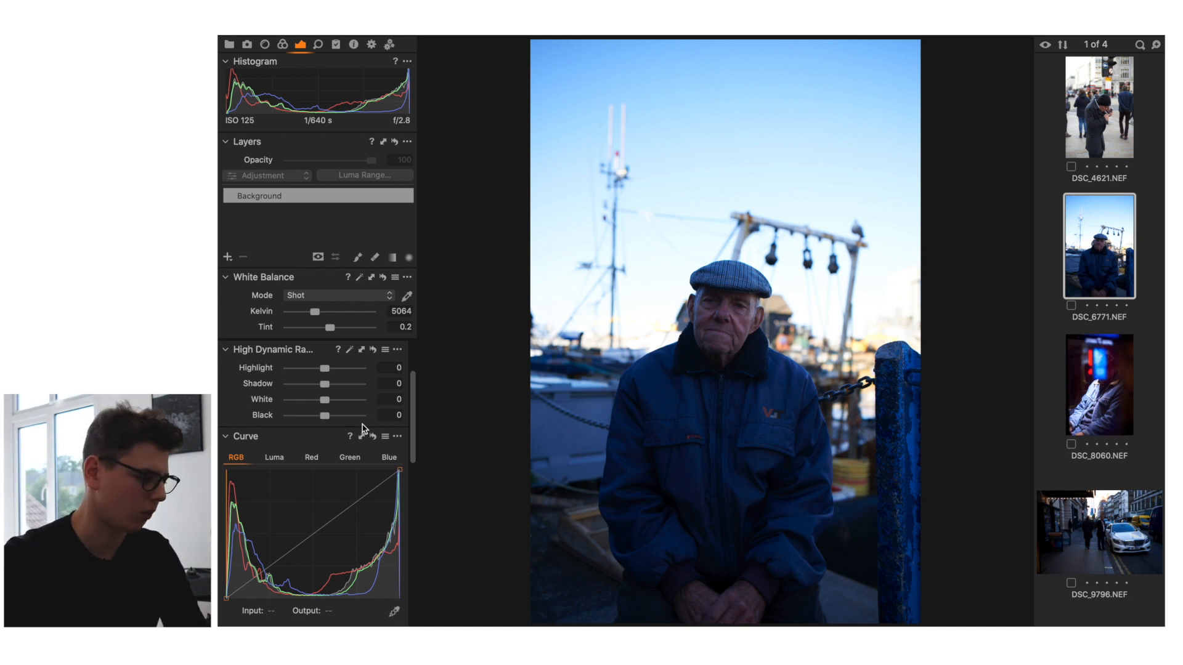
scroll(364, 428, up, 3)
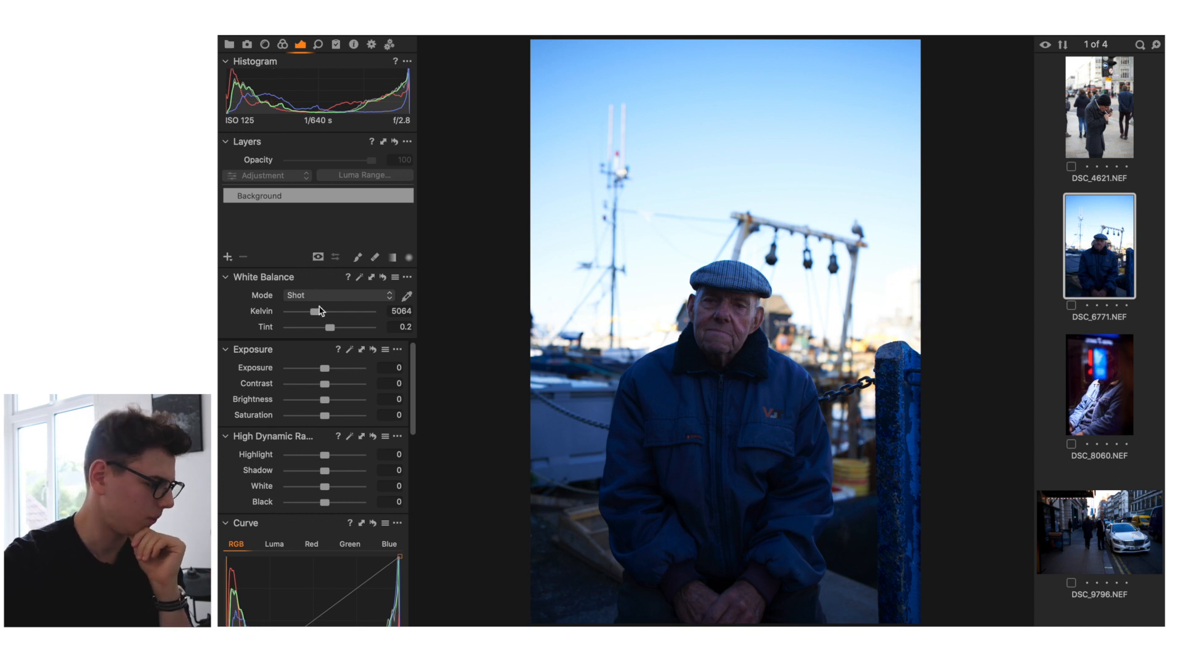
drag(319, 311, 322, 315)
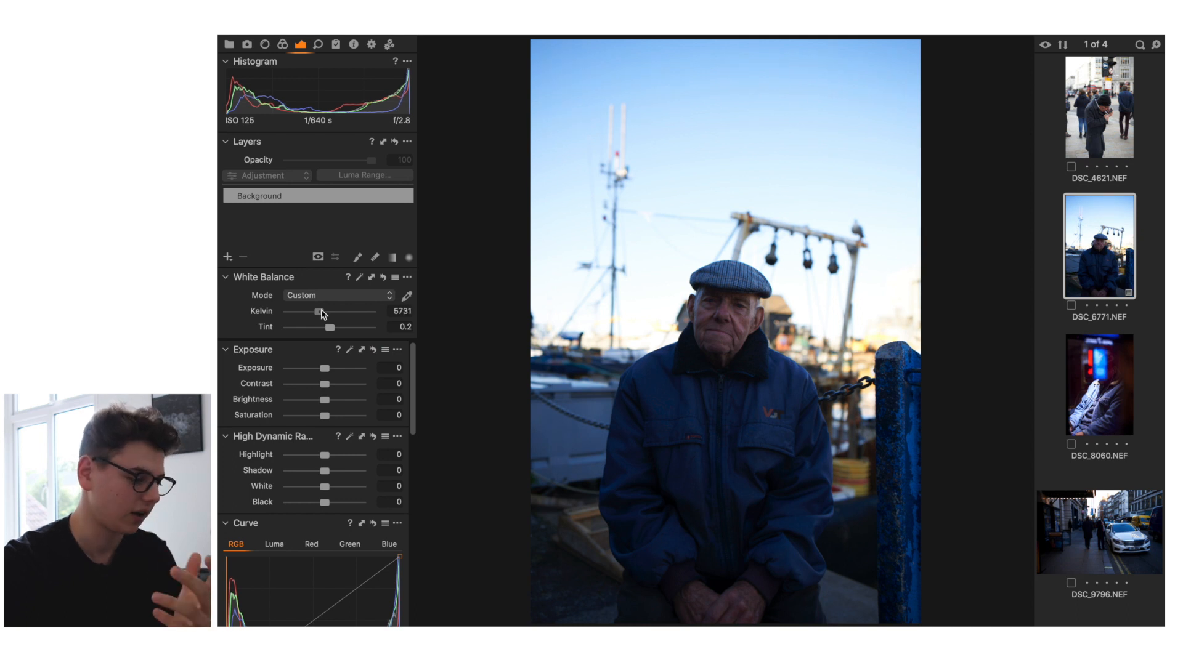
drag(322, 315, 325, 315)
Inspect the man's face up close and raise the photo's Exposure to 0.8.
click(754, 314)
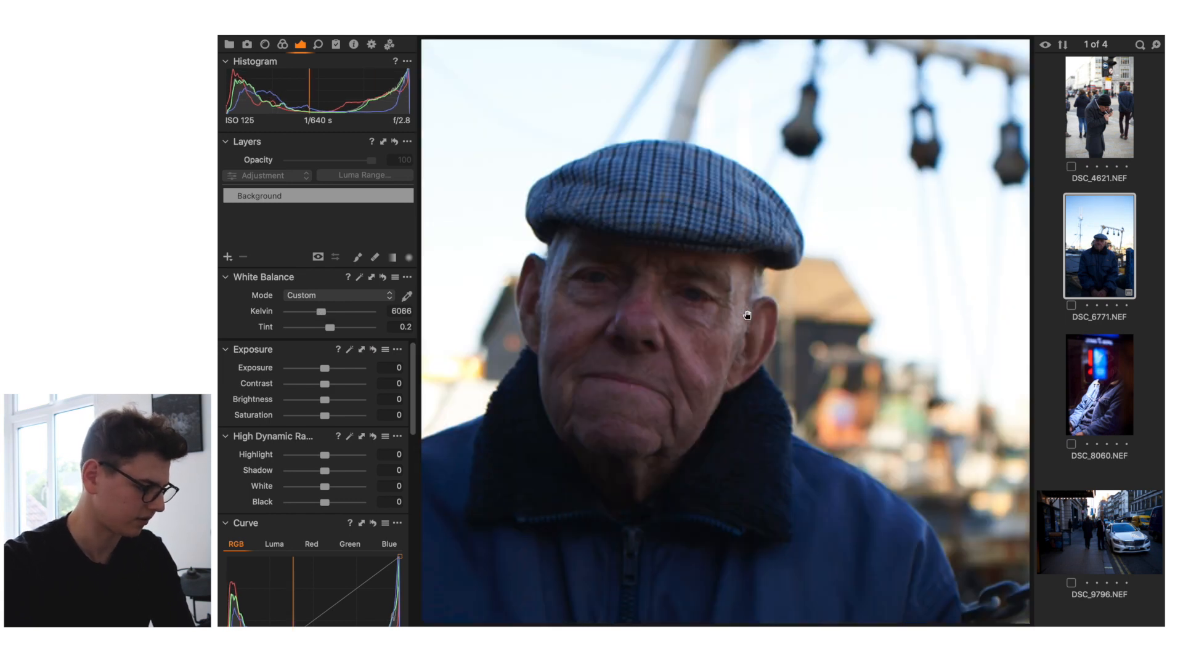
drag(678, 351, 705, 322)
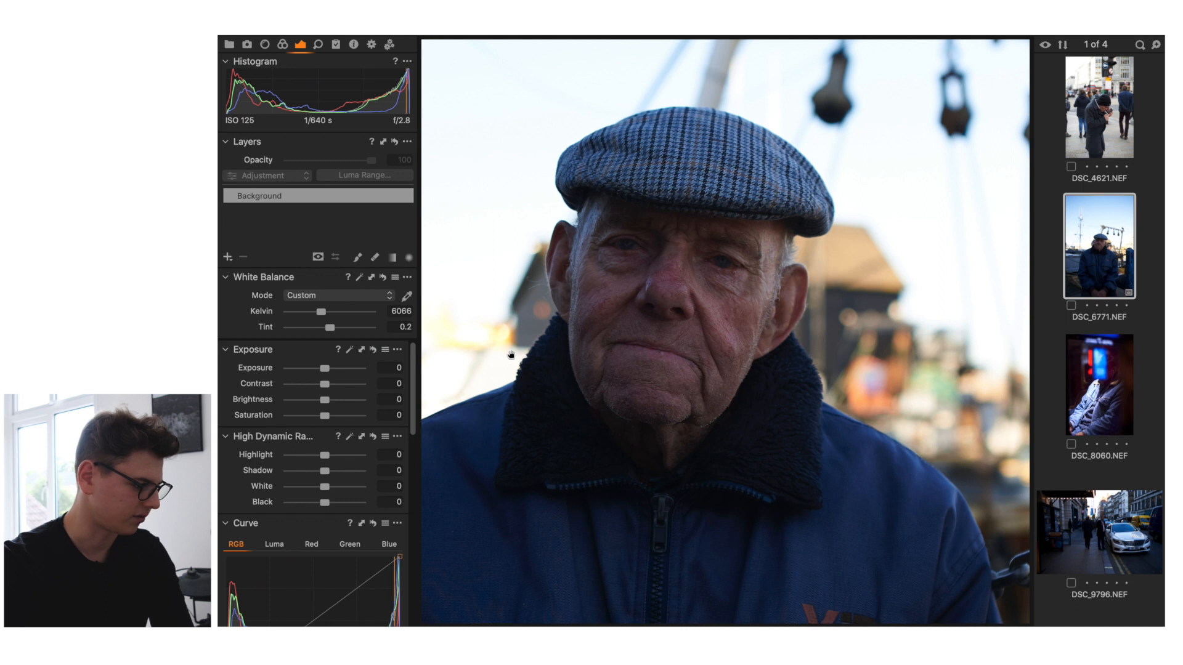
drag(676, 280, 697, 298)
double_click(730, 313)
click(733, 315)
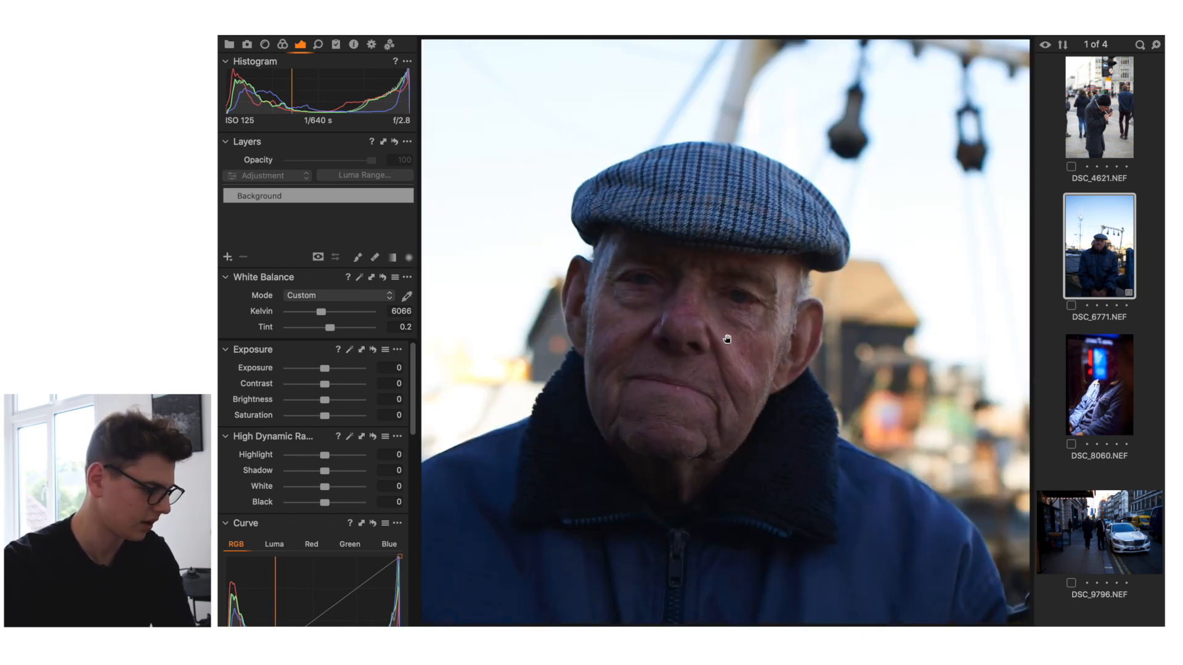
drag(714, 336, 726, 401)
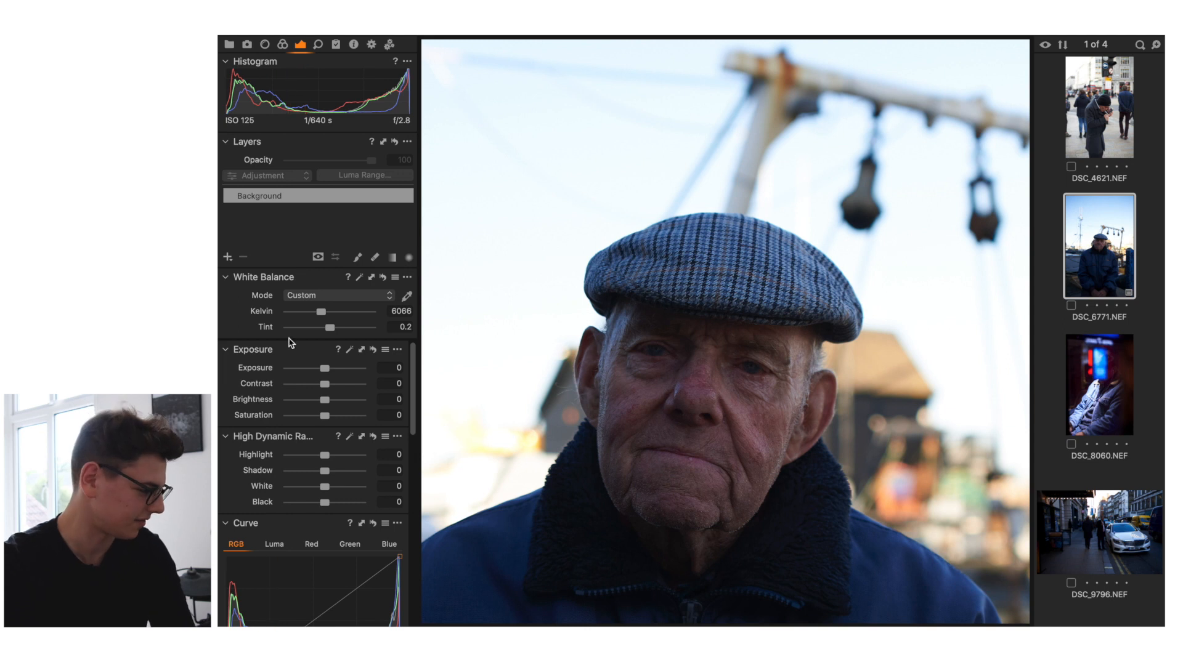
drag(327, 371, 333, 370)
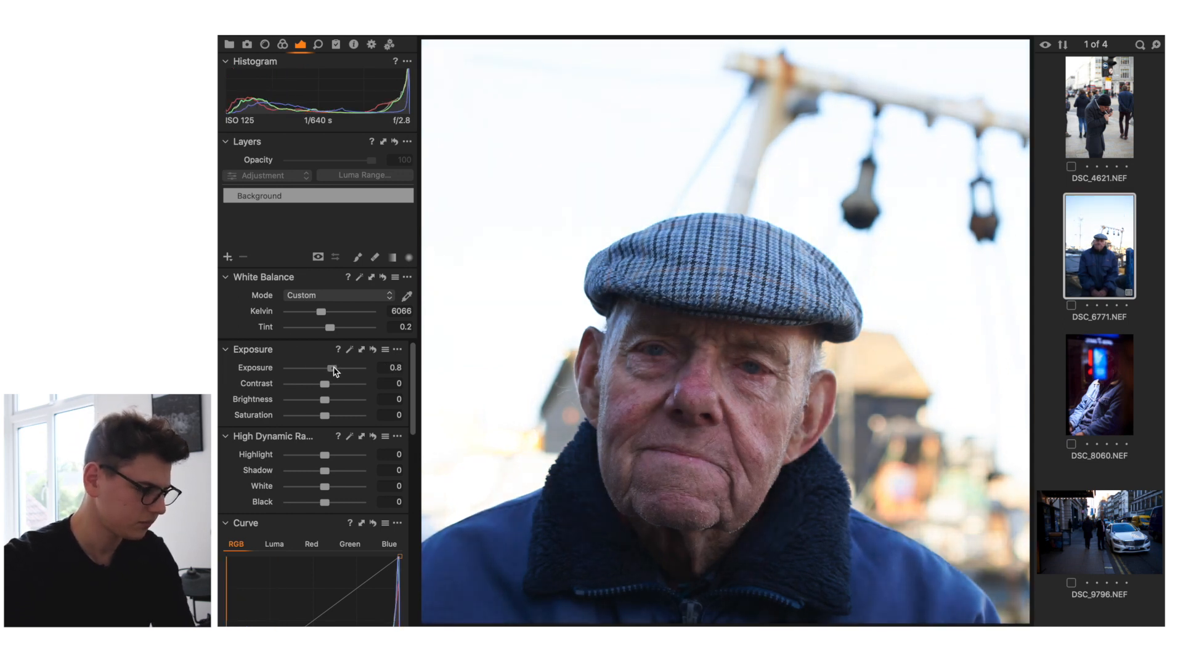
double_click(781, 272)
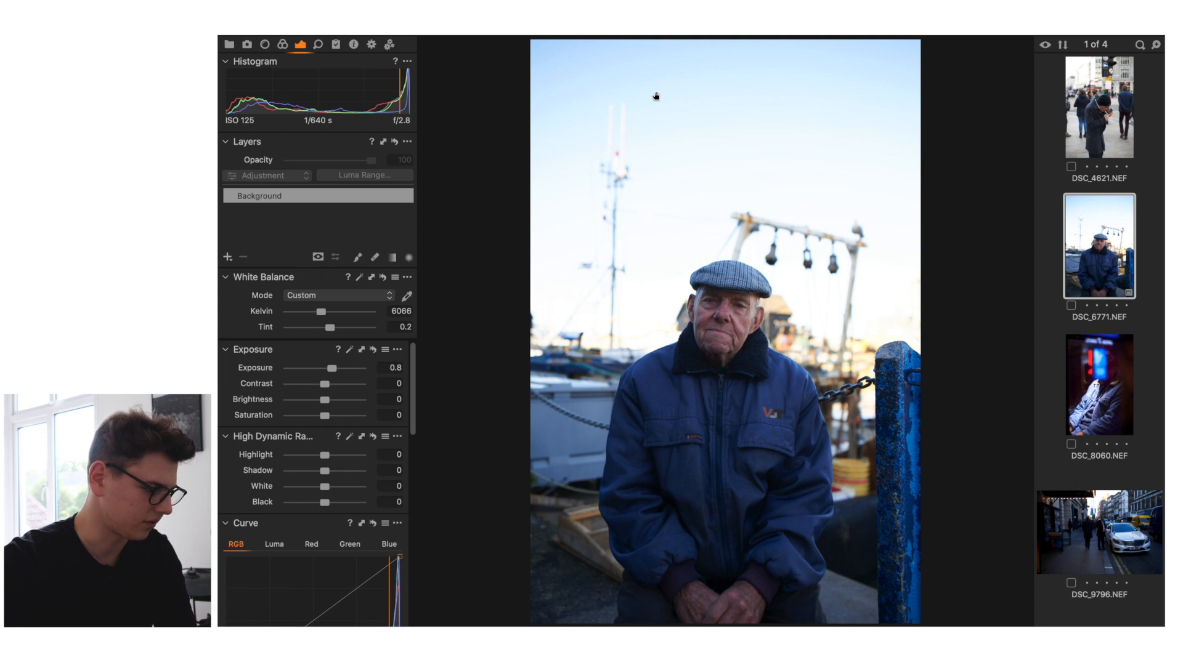
Crop the portrait to a 4x5 ratio, cutting away the empty sky above and framing the seated man more tightly.
mouse_move(768, 35)
click(646, 79)
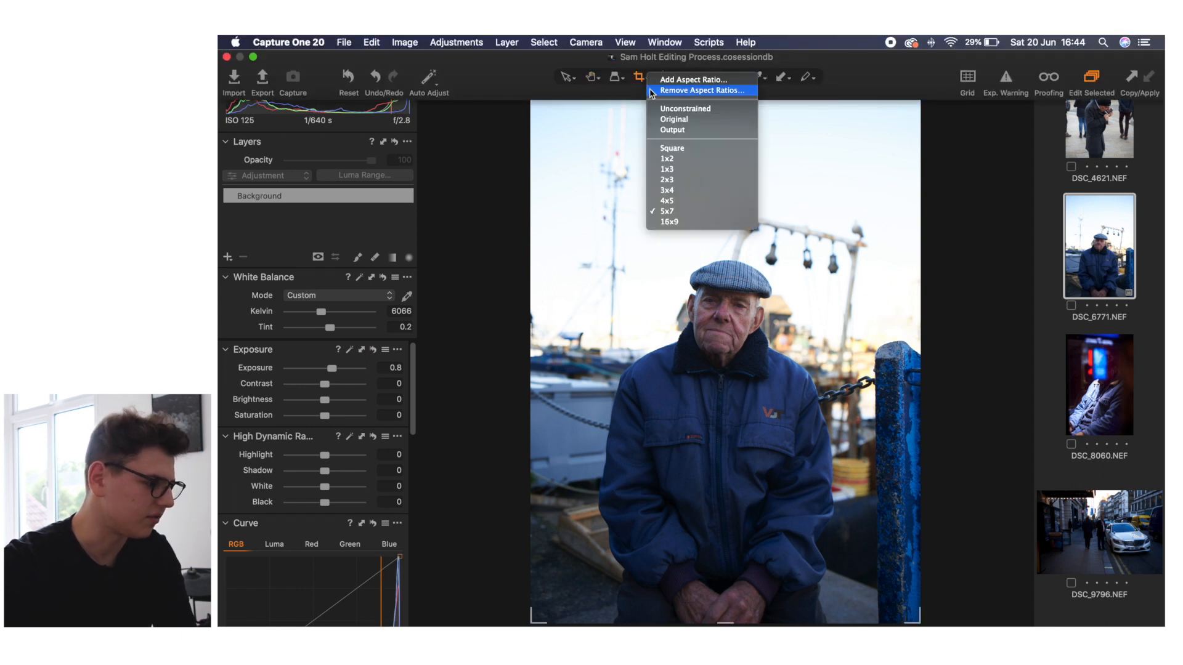
click(683, 201)
click(602, 132)
drag(532, 185, 539, 407)
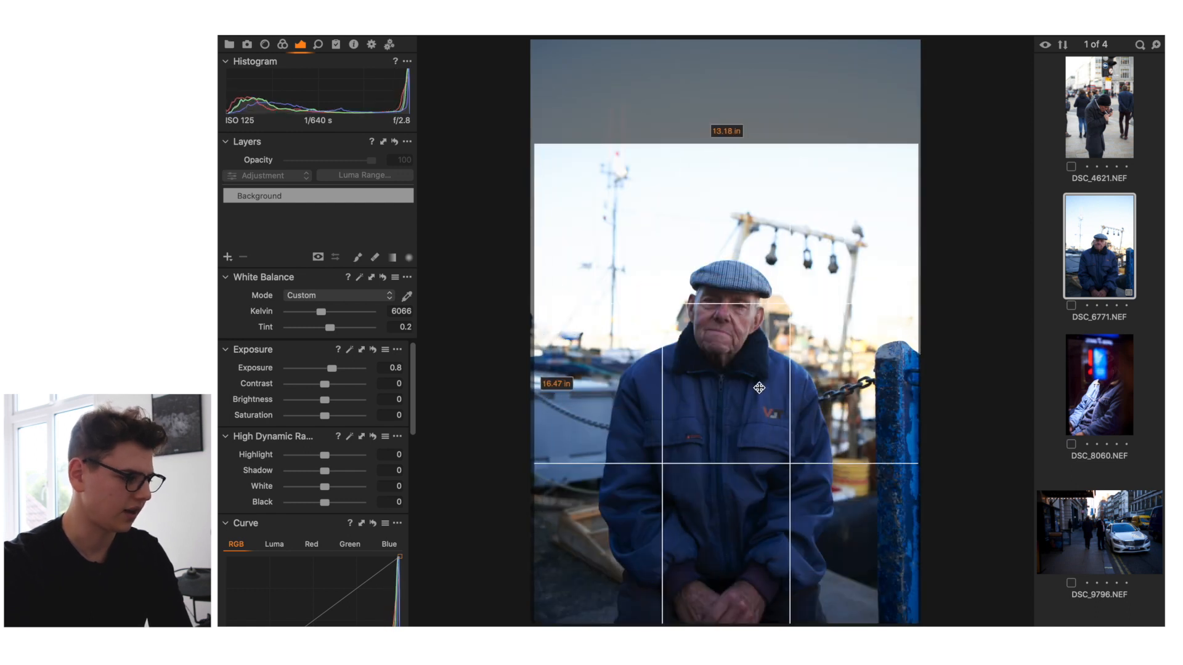
drag(727, 146, 726, 178)
drag(752, 295, 749, 293)
drag(726, 180, 727, 180)
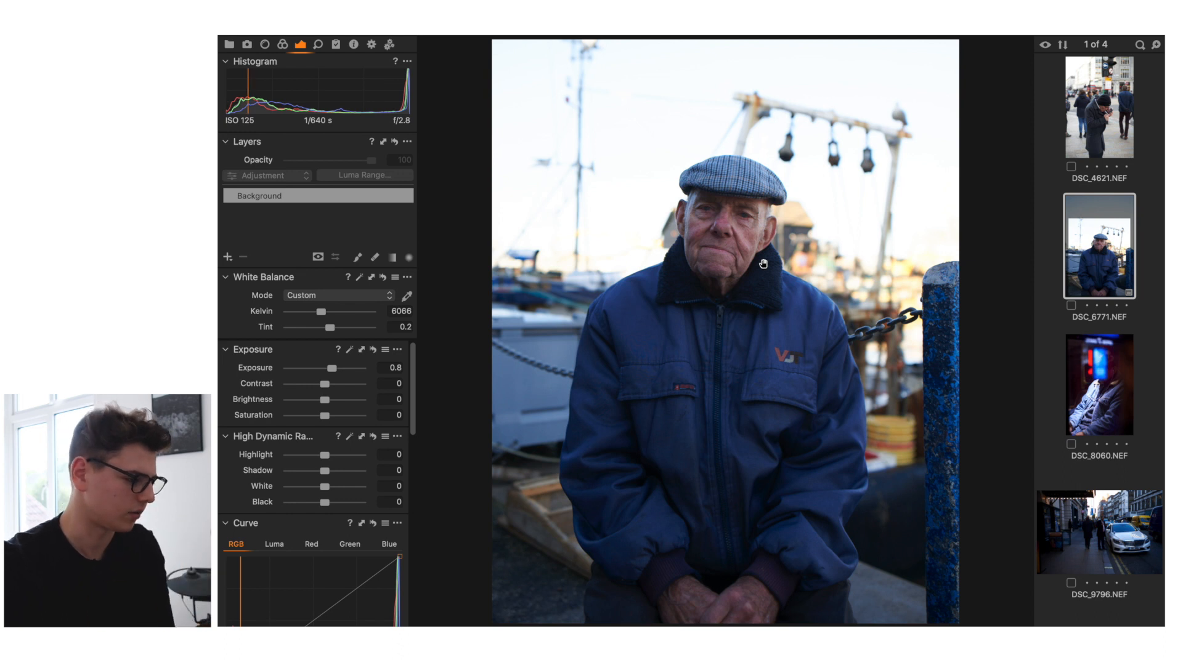
Set Exposure to 0.85 and recover the bright sky with Highlight at -17.
drag(334, 367, 334, 367)
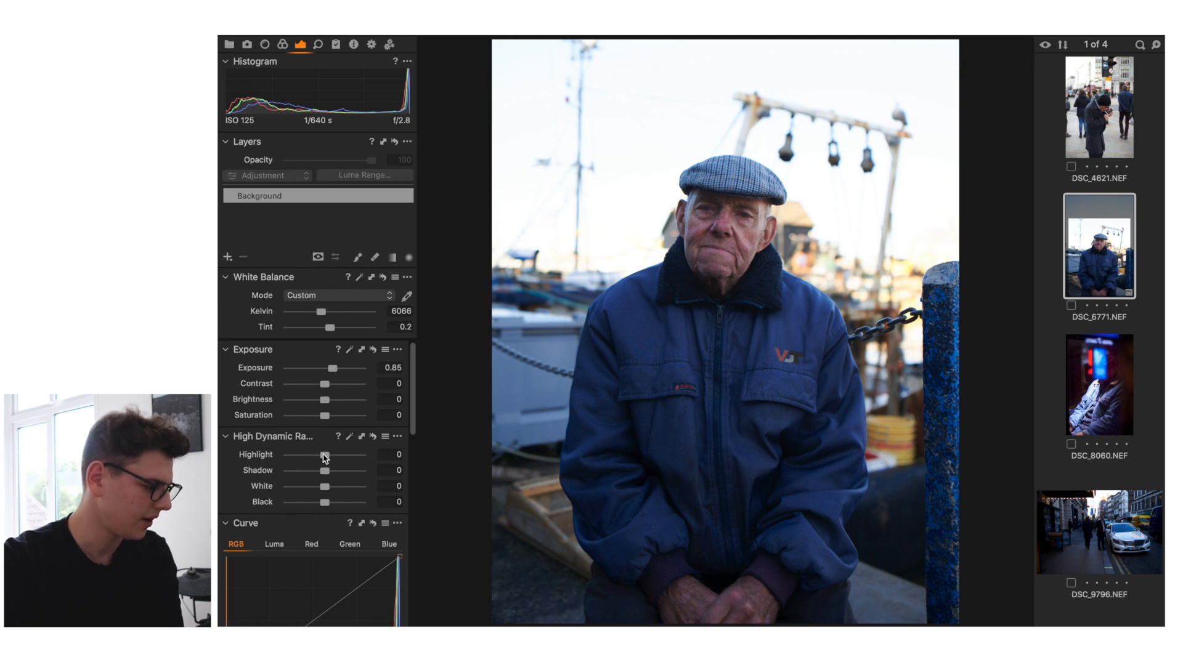
drag(318, 456, 318, 456)
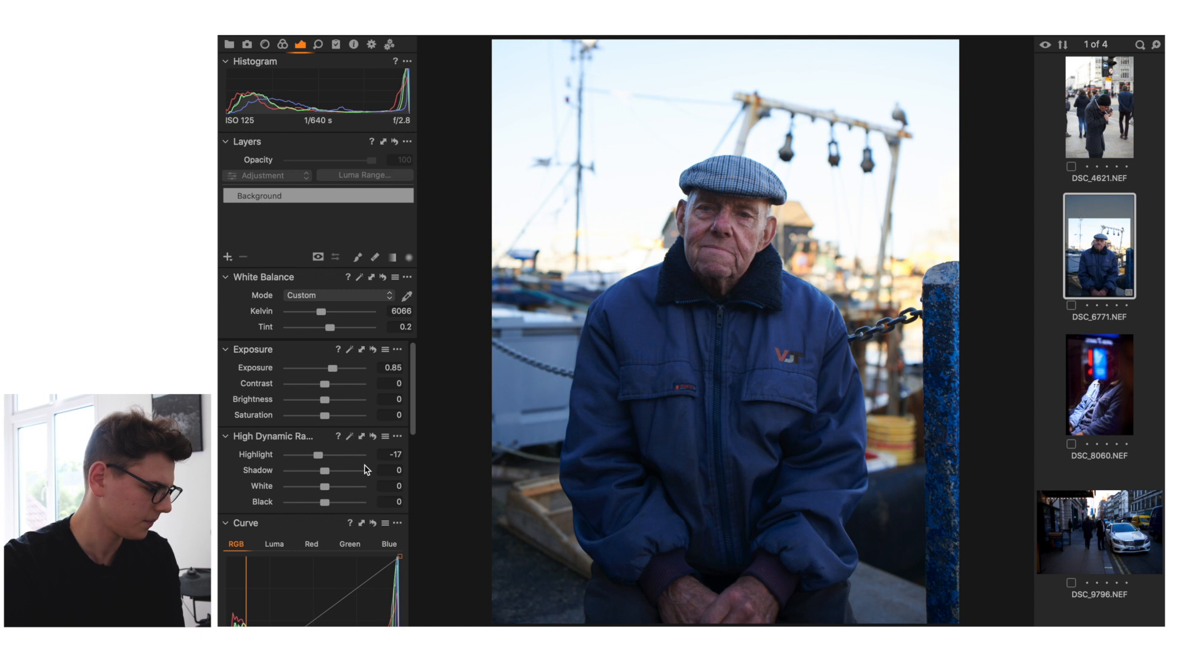
Shape the RGB curve with a slightly raised midtone point, a lifted black point and a control point in the deep shadows.
scroll(366, 469, down, 4)
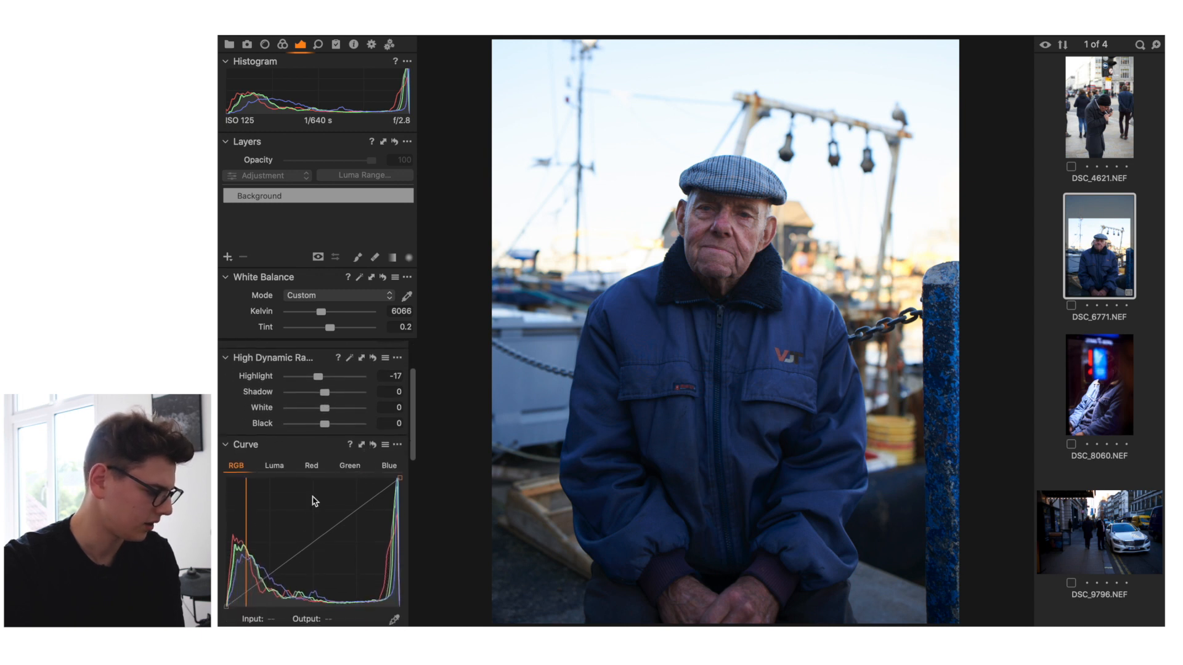
scroll(380, 396, down, 3)
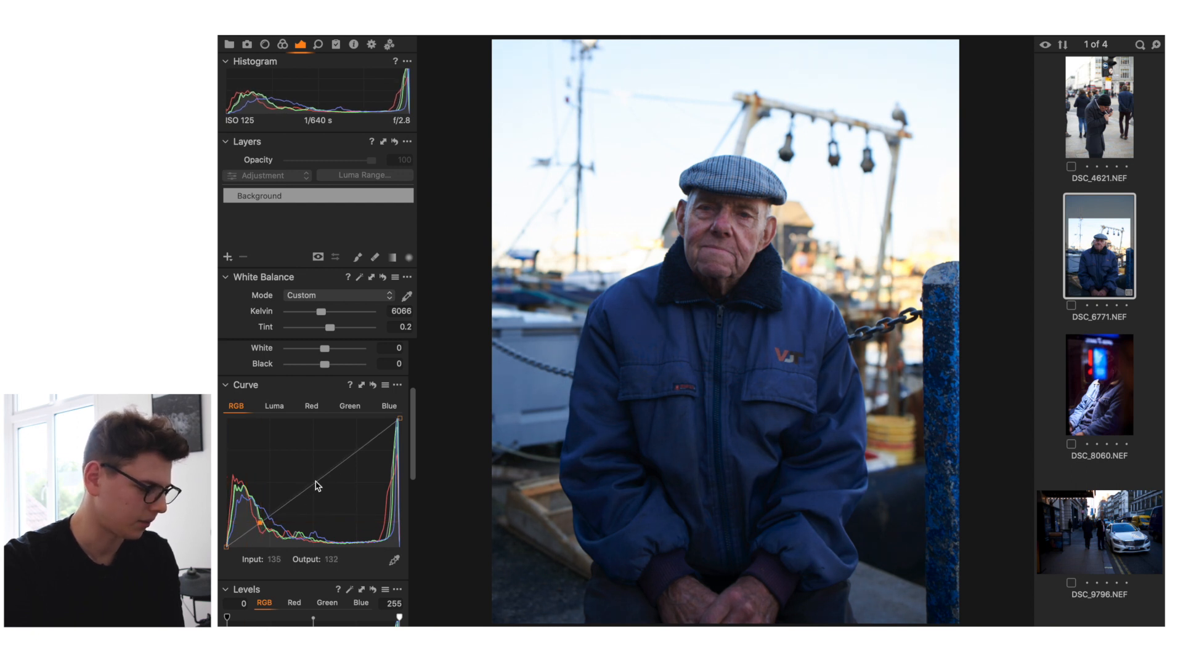
drag(315, 480, 324, 468)
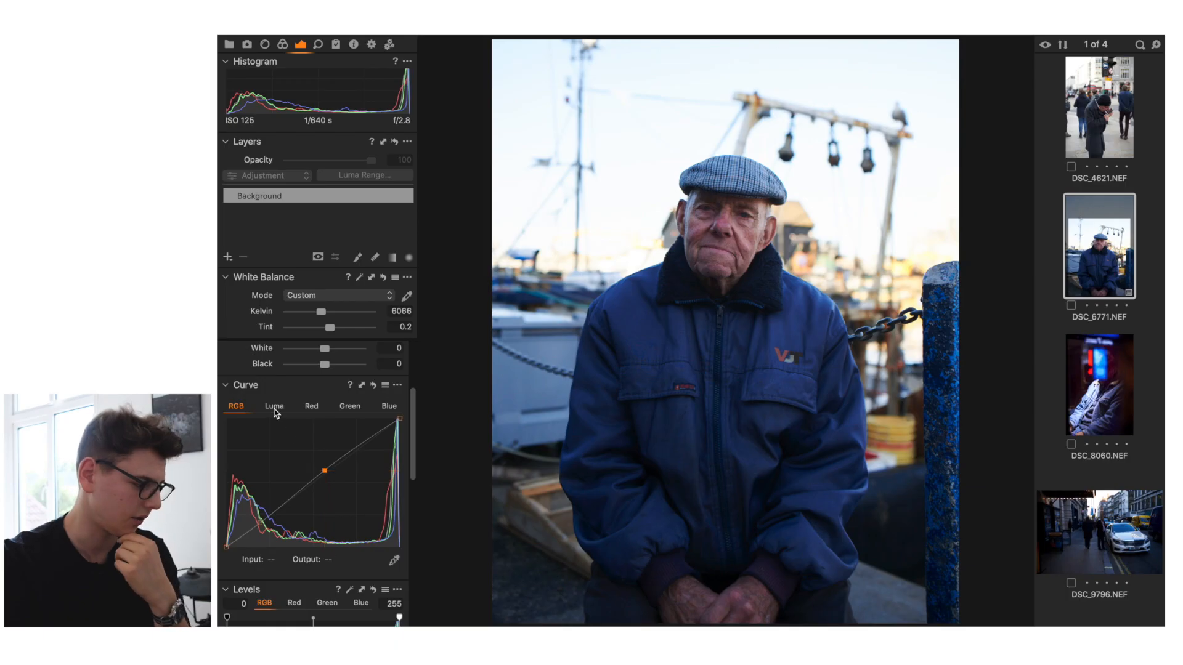
click(274, 407)
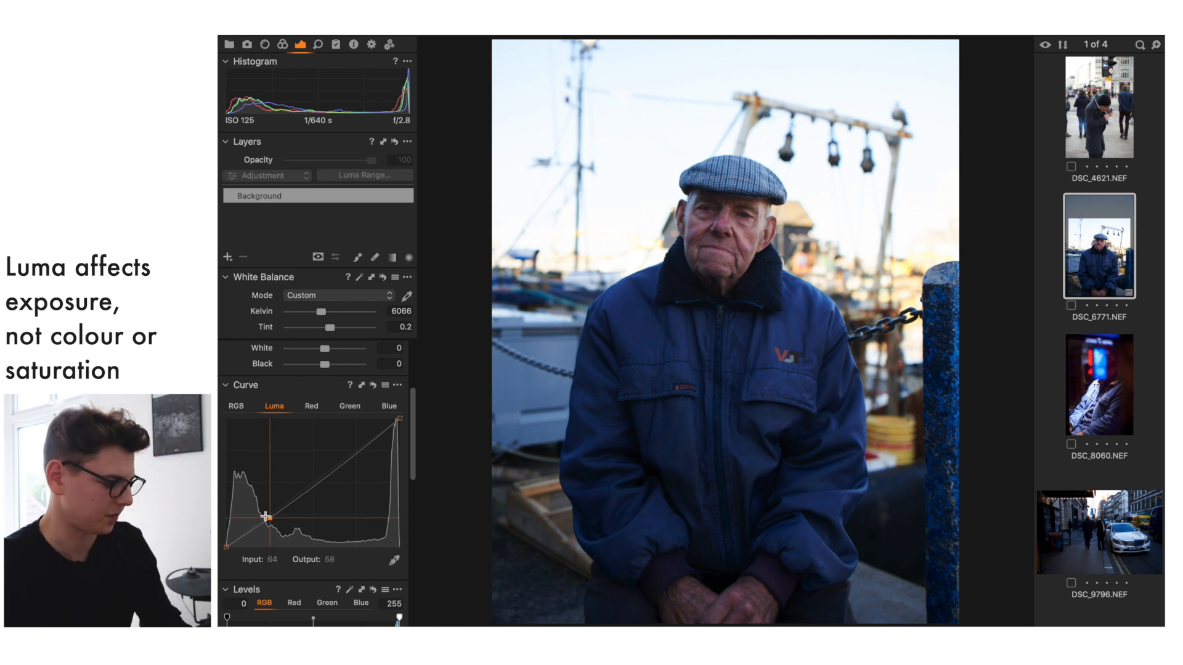
click(236, 407)
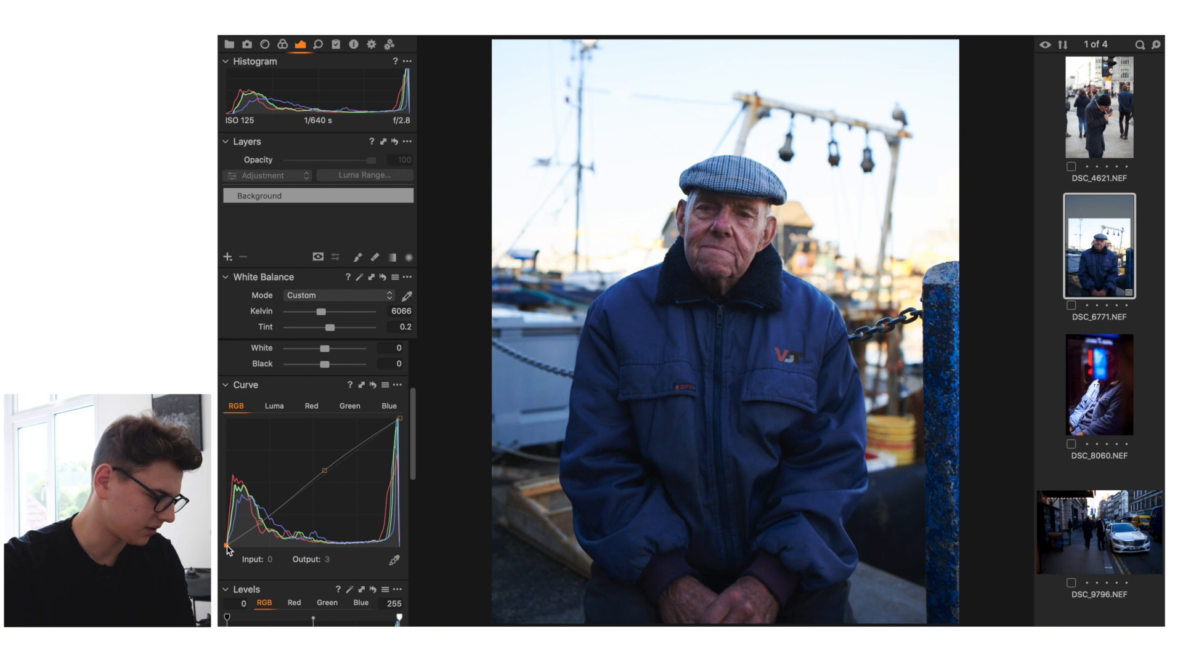
drag(241, 543, 239, 540)
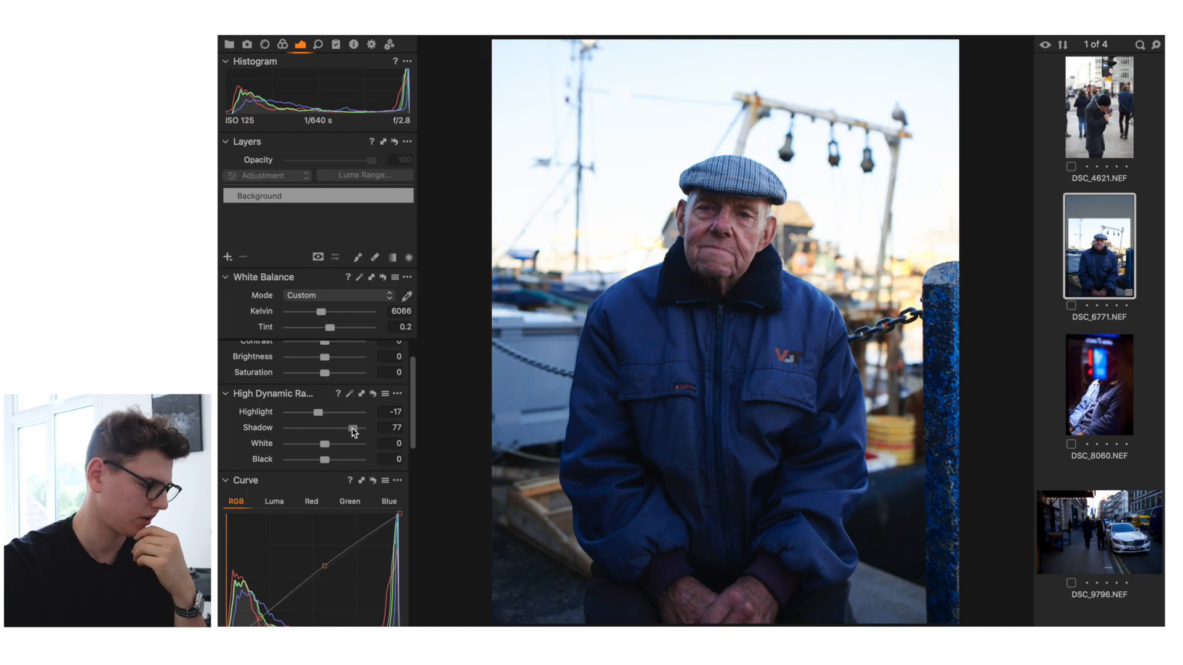
Try an exaggerated HDR look with Highlight at -71, Shadow at 77 and a strong S-shaped RGB curve, and undo it.
drag(324, 411, 298, 411)
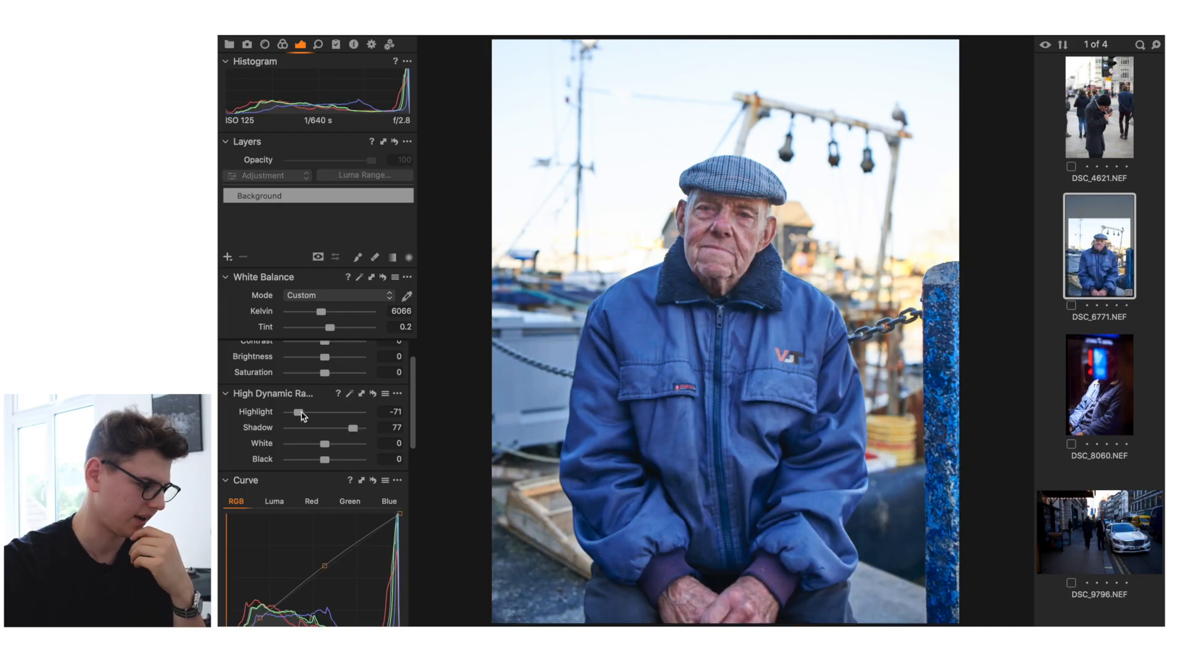
scroll(321, 450, down, 3)
drag(260, 555, 272, 558)
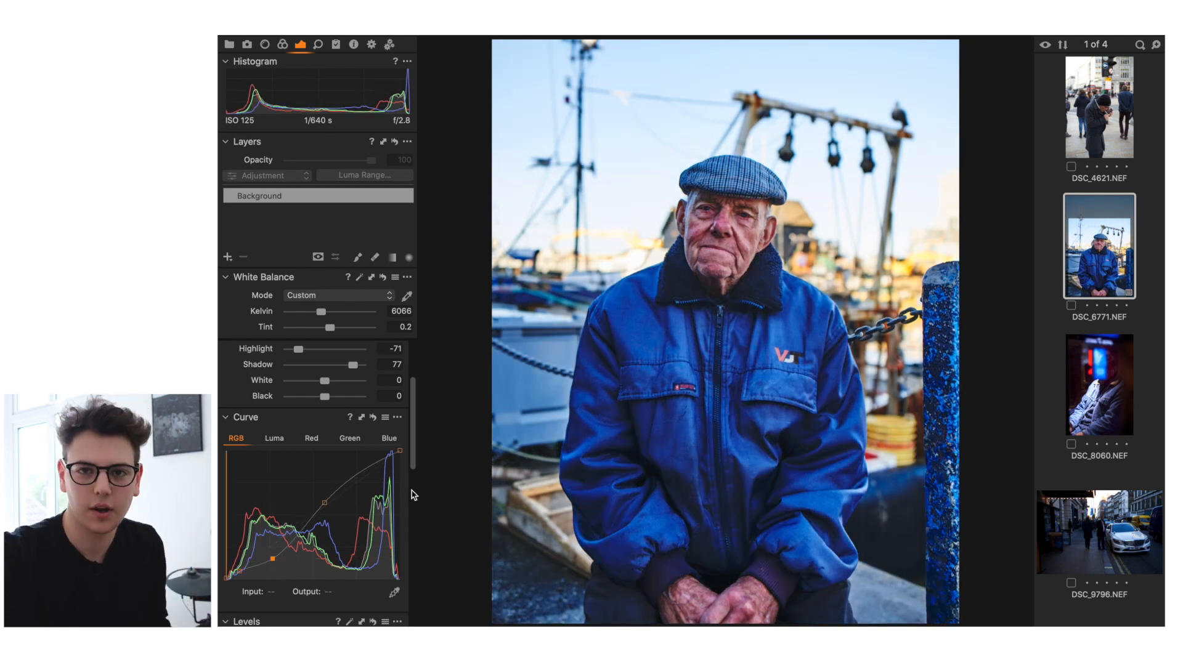
key(super+z)
key(super+z)
key(super+z)
key(super+z)
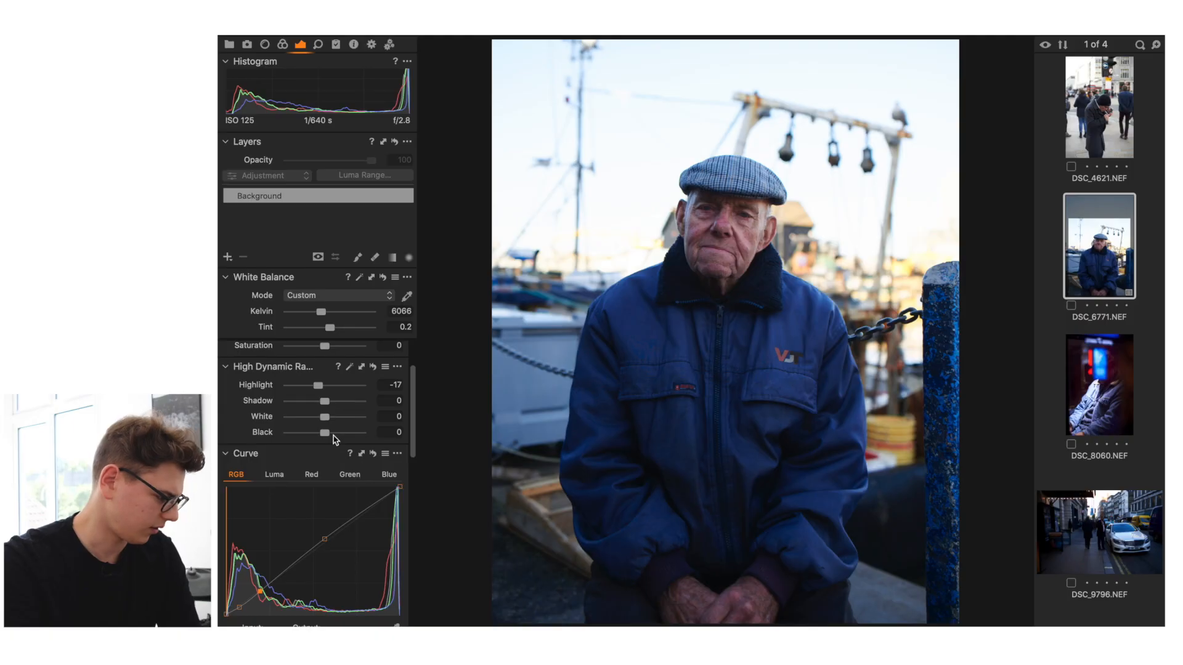
Refine the lower part of the RGB curve, adjusting the shadow control points and raising the black point to output 6.
scroll(334, 438, down, 2)
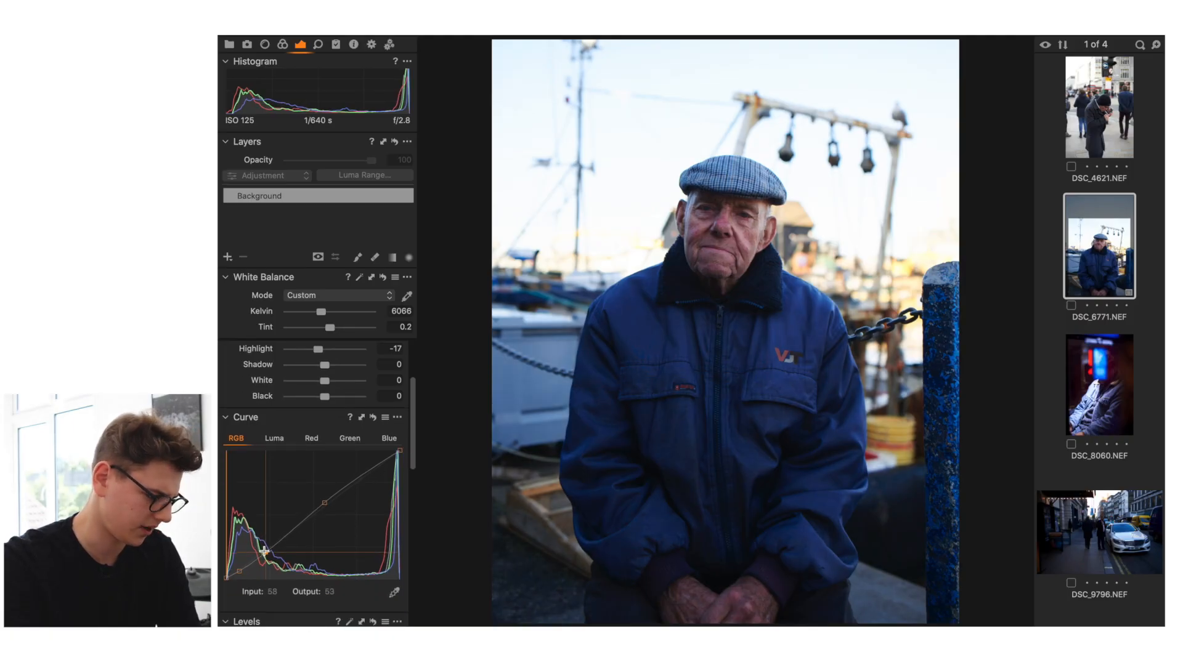
click(264, 550)
scroll(252, 561, down, 1)
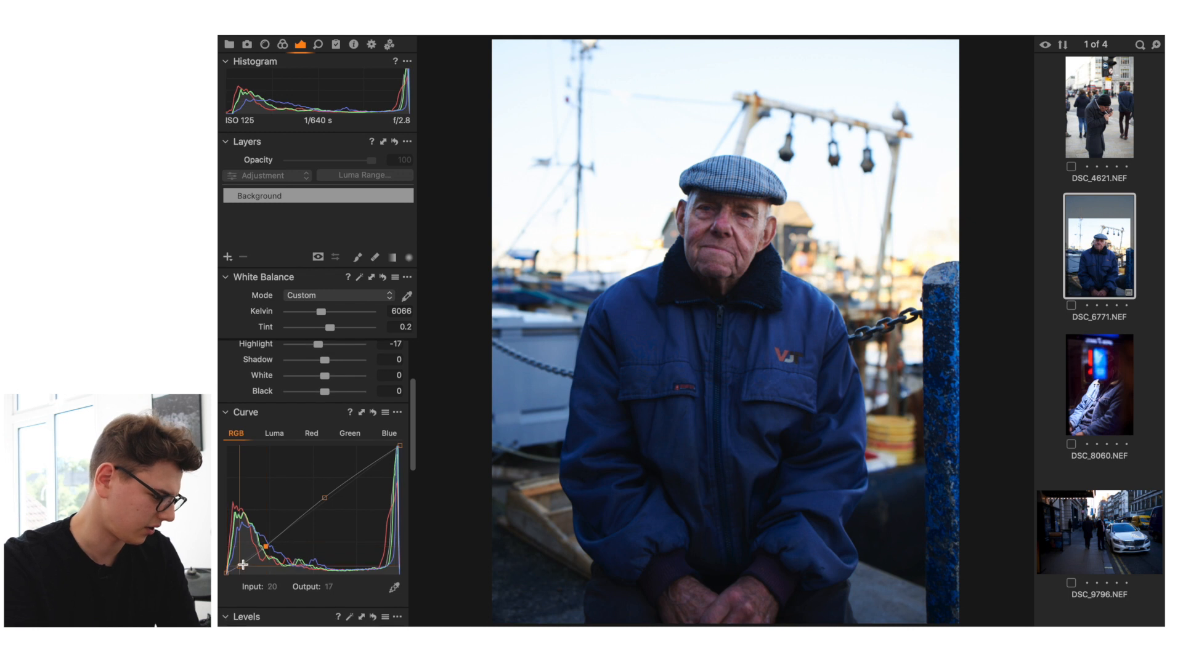
drag(227, 572, 227, 571)
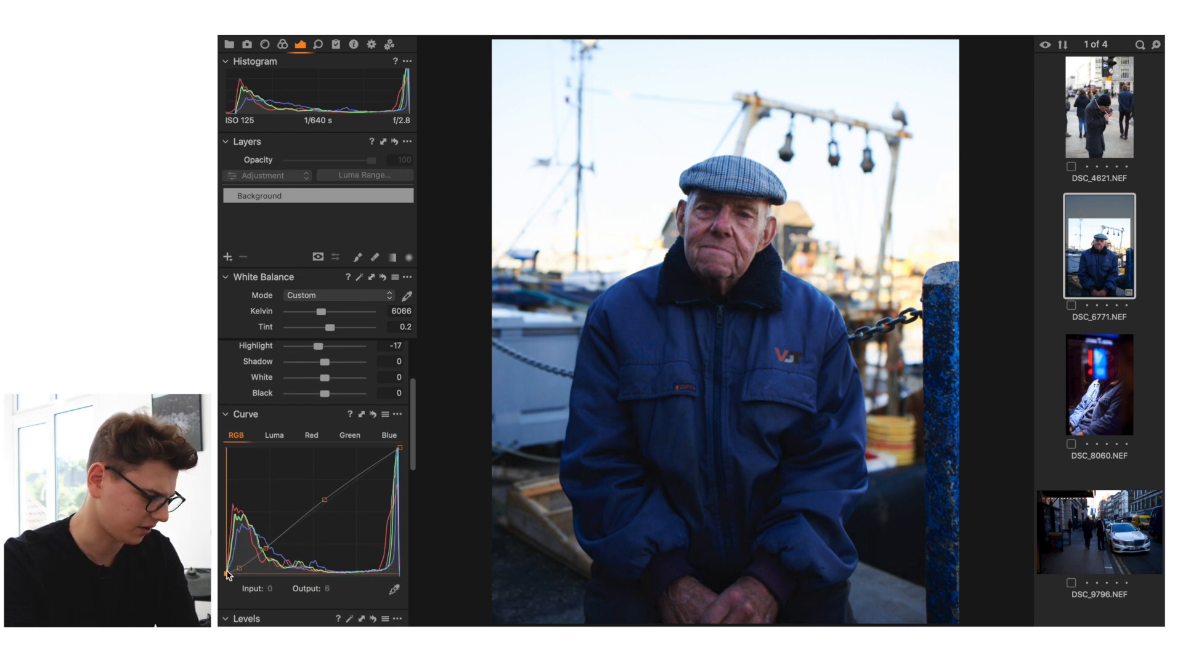
click(248, 564)
scroll(369, 468, down, 3)
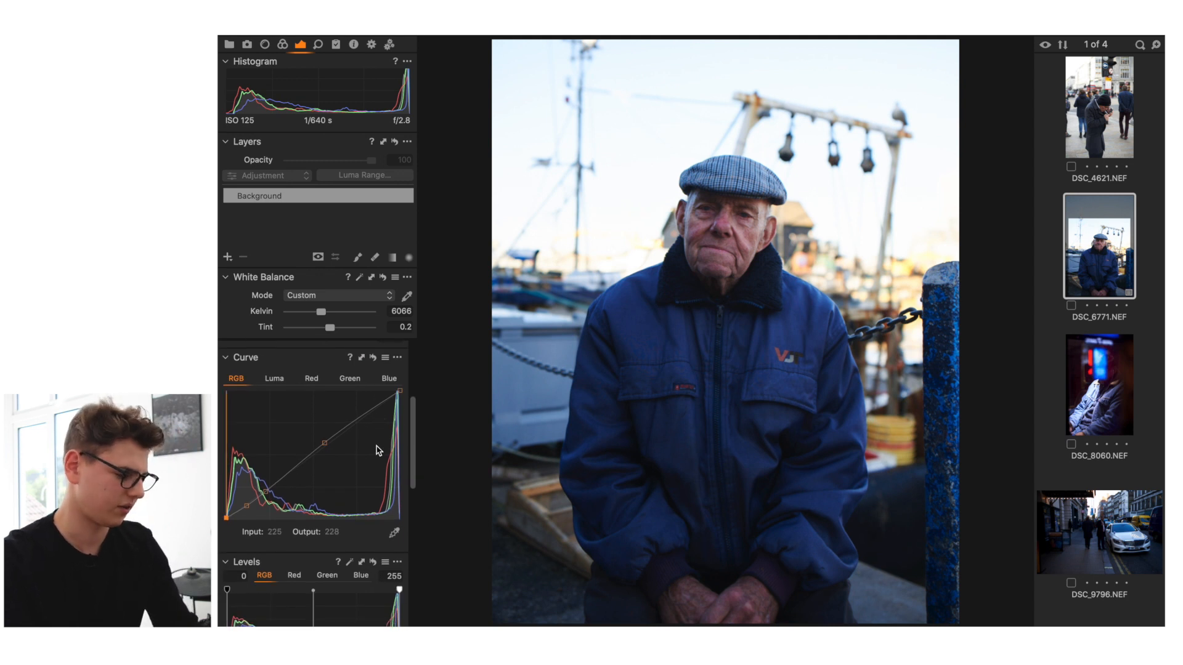
Reduce the photo's Saturation to -5 and raise Exposure to 0.91.
key(F2)
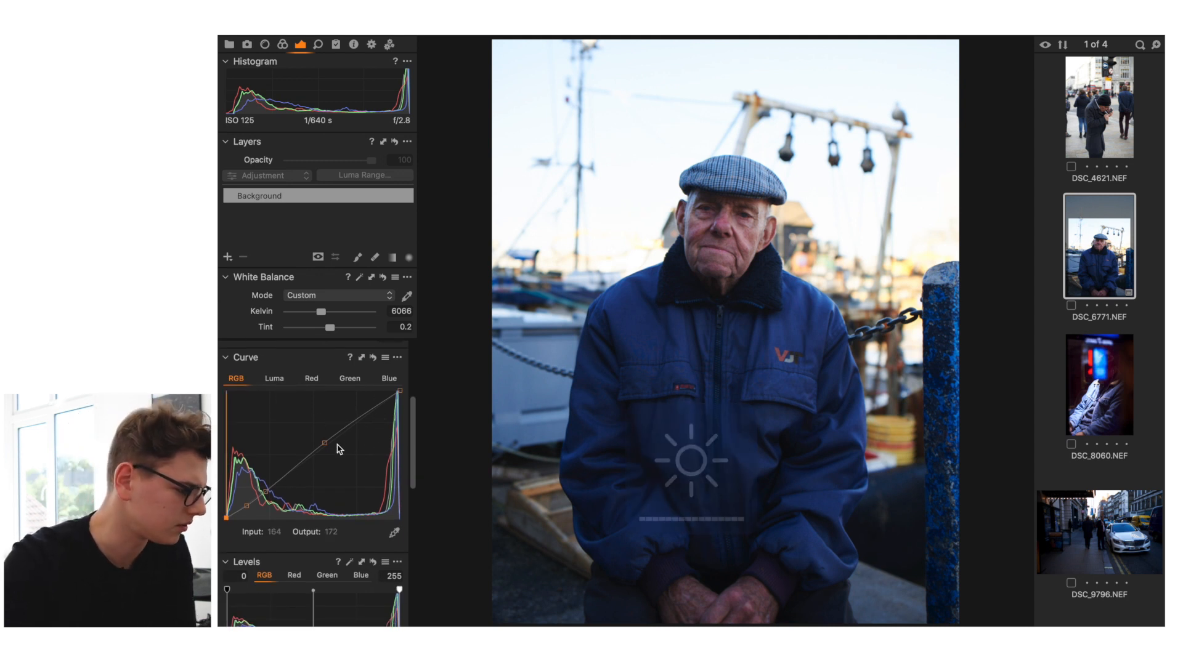
scroll(325, 421, up, 8)
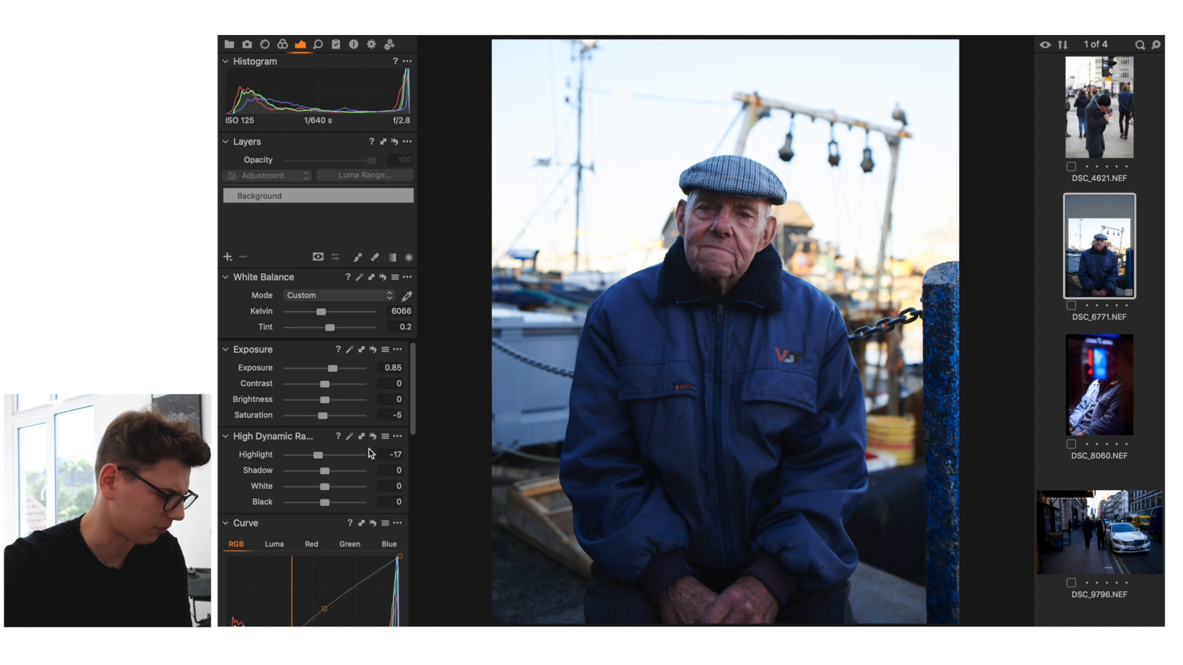
drag(336, 370, 336, 370)
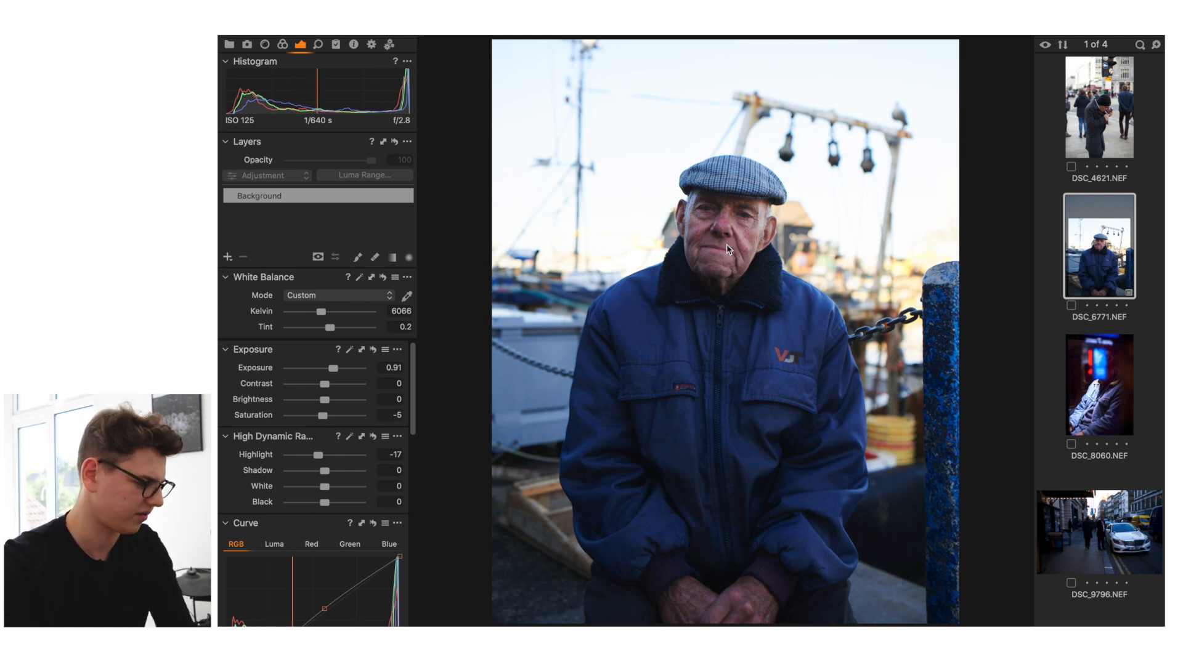
Give the photo's shadows a subtle red tint in Color Balance, reducing the tint's saturation to a low level.
click(282, 44)
scroll(315, 387, down, 1)
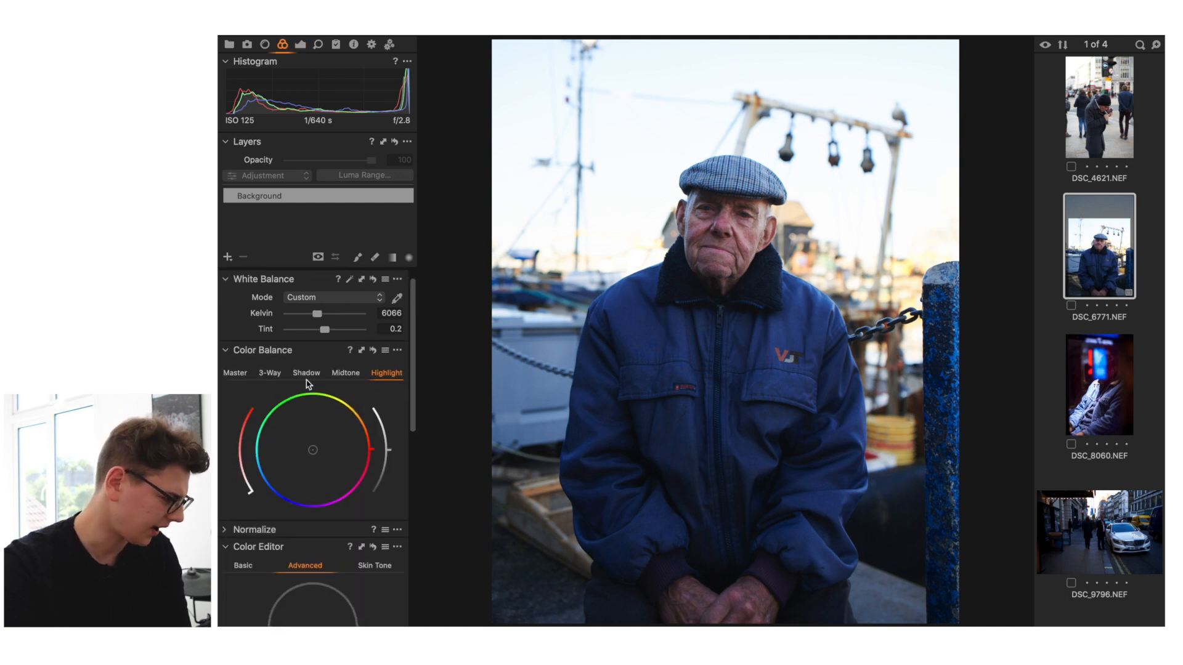
click(226, 547)
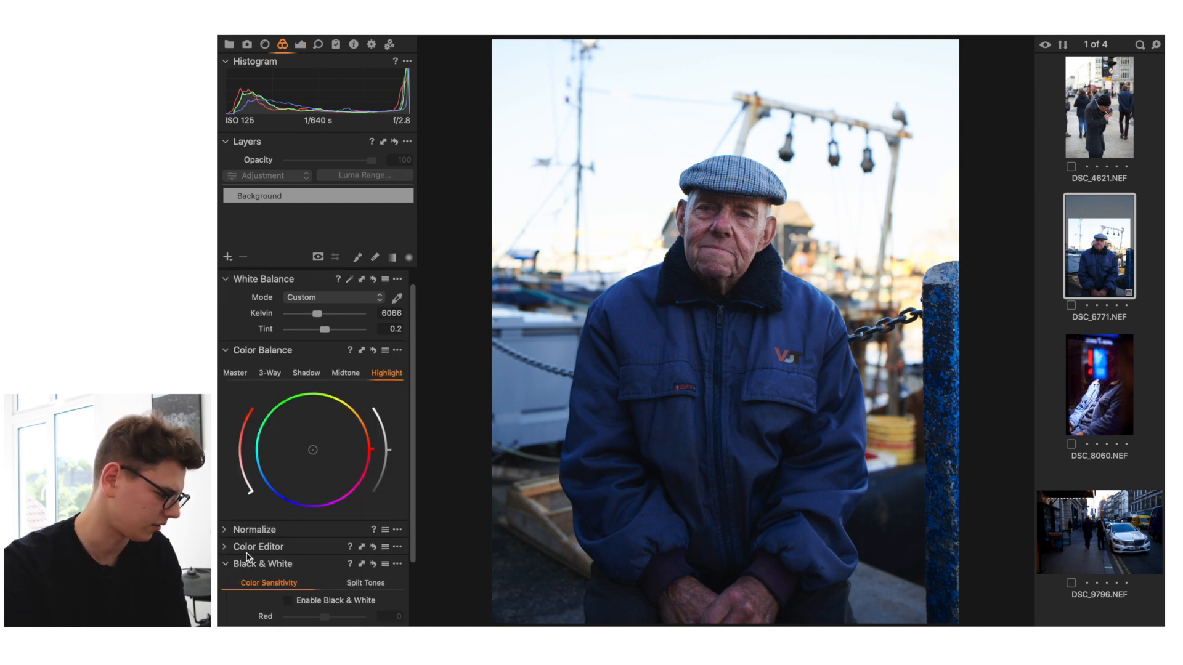
scroll(271, 557, down, 1)
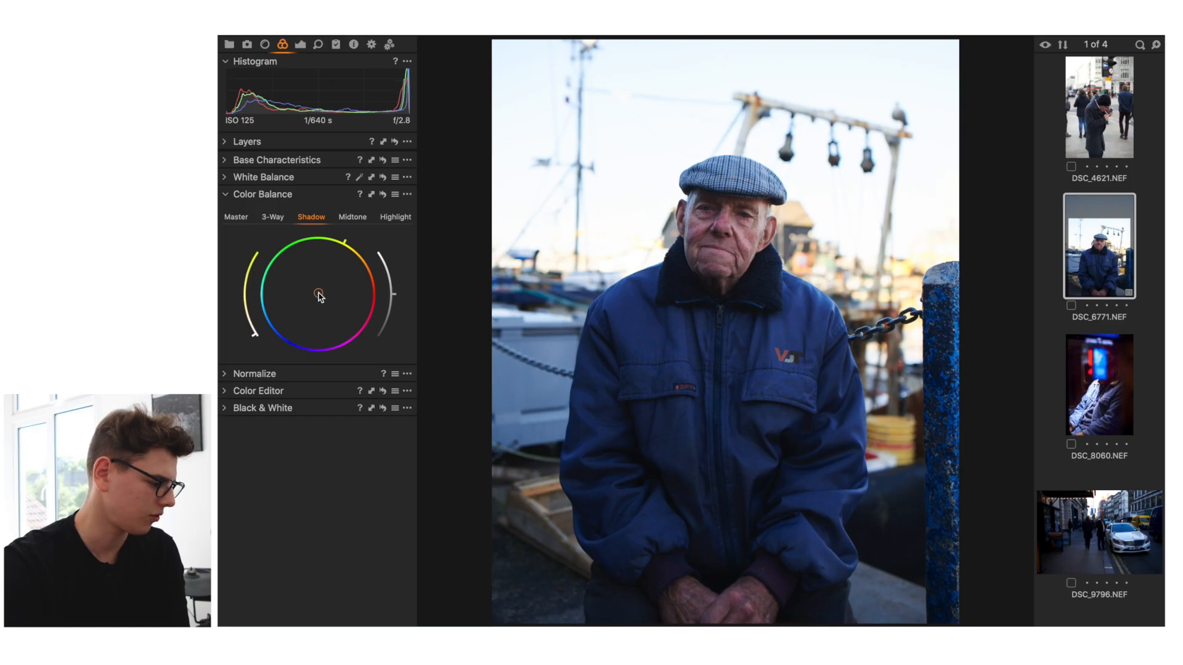
drag(320, 296, 393, 305)
drag(395, 307, 408, 284)
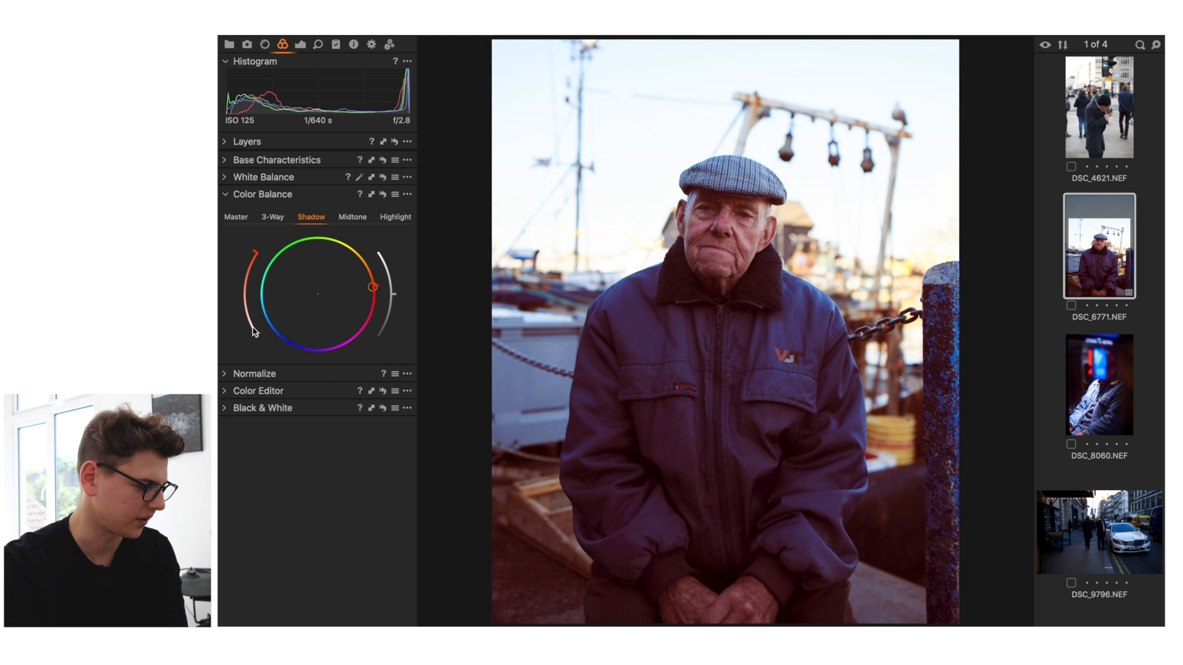
mouse_move(255, 334)
mouse_down()
mouse_move(258, 361)
mouse_move(240, 302)
mouse_move(242, 316)
mouse_up()
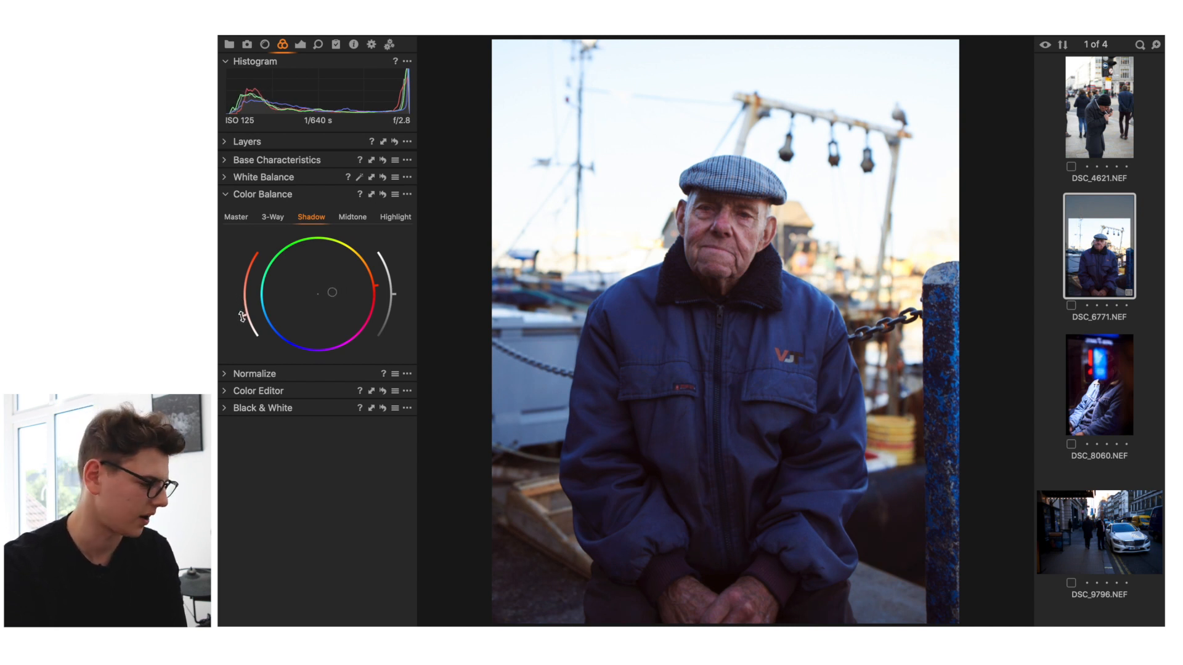
Strengthen the red shadow tint's saturation slightly, judging it on a close-up of the dark jacket.
double_click(713, 395)
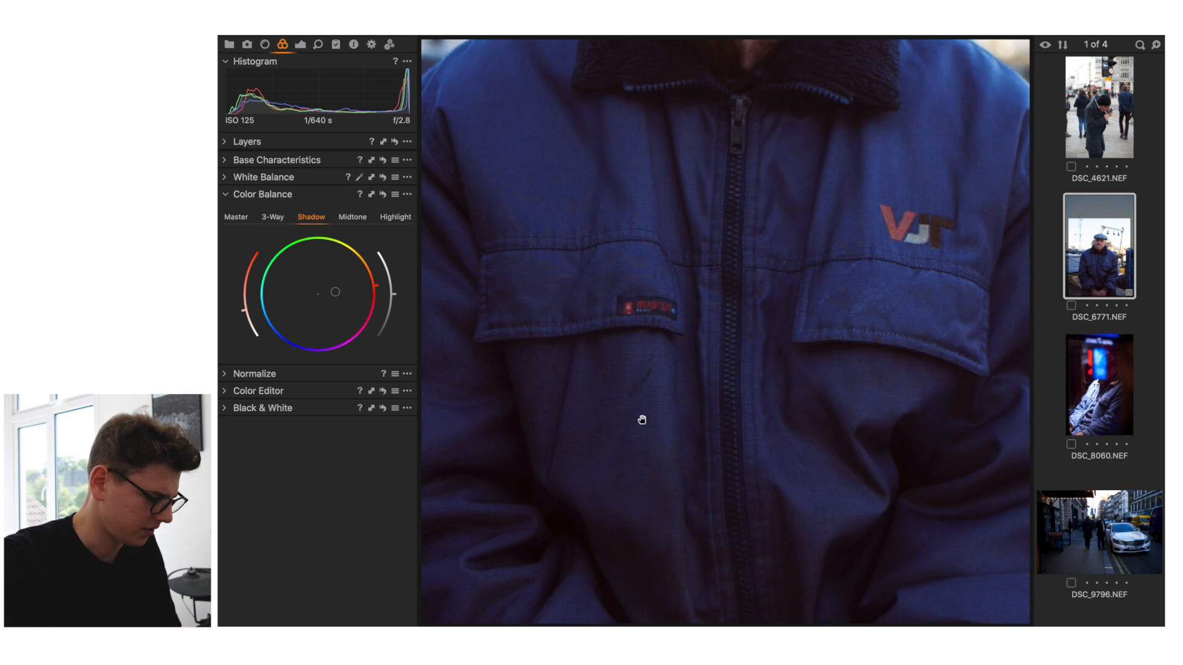
key(XF86MonBrightnessUp)
drag(639, 417, 686, 238)
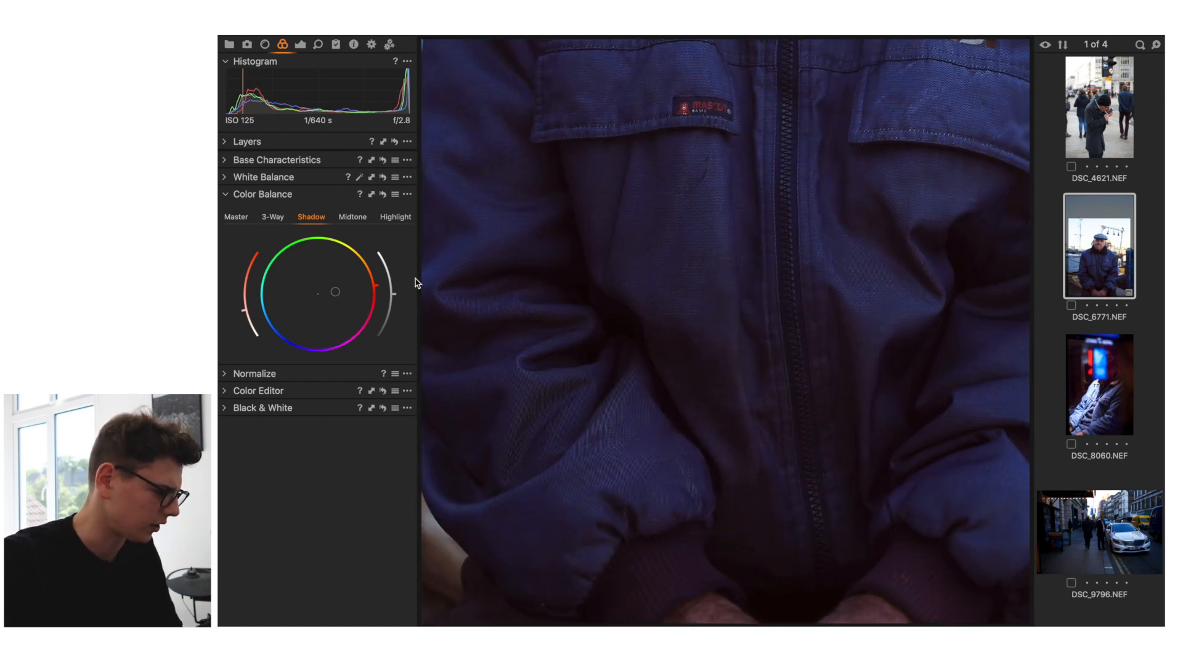
drag(244, 321, 243, 309)
double_click(720, 232)
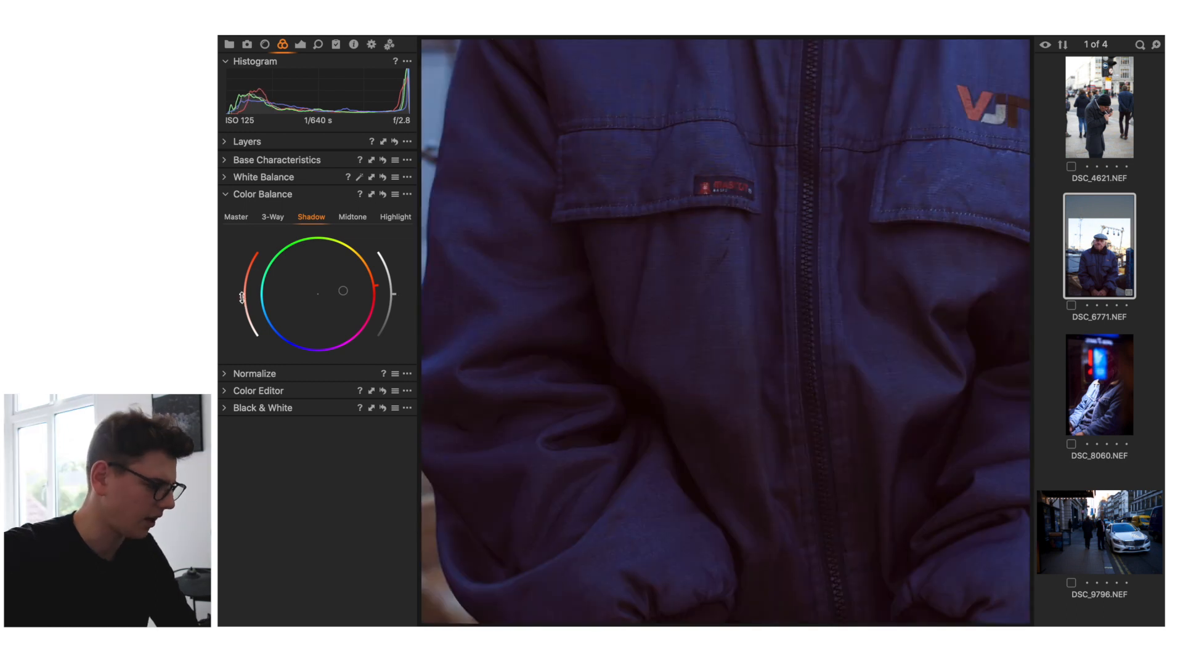
click(718, 326)
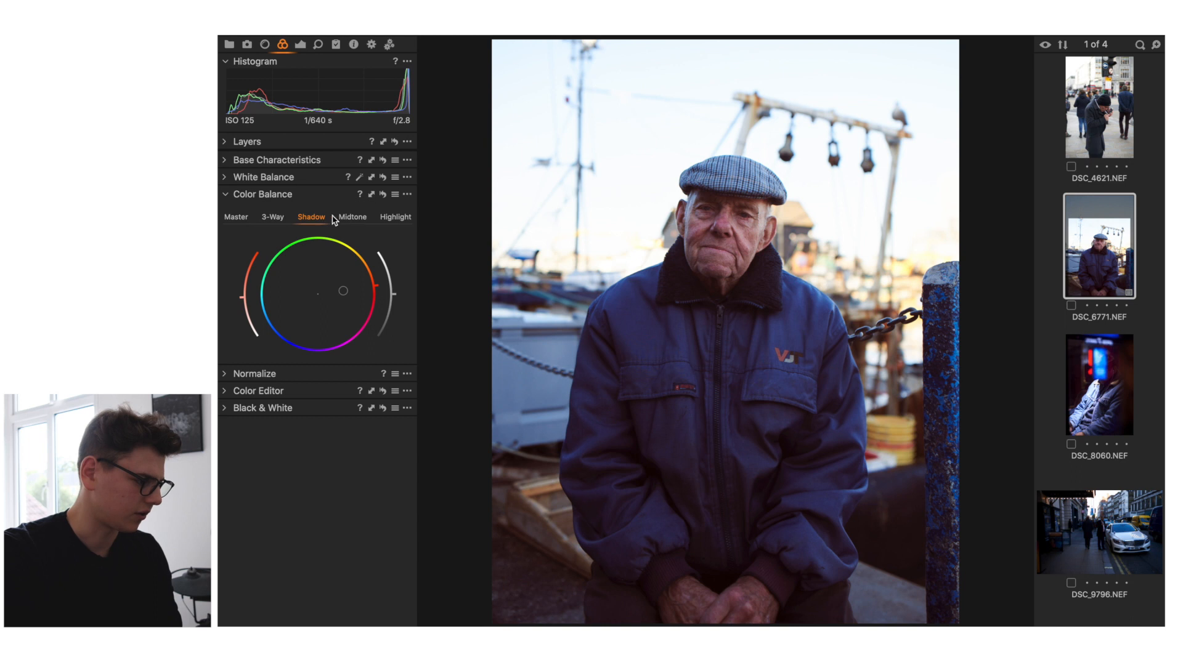
Give the midtones a slightly yellowish green tint in Color Balance and reduce it to a low saturation.
click(353, 219)
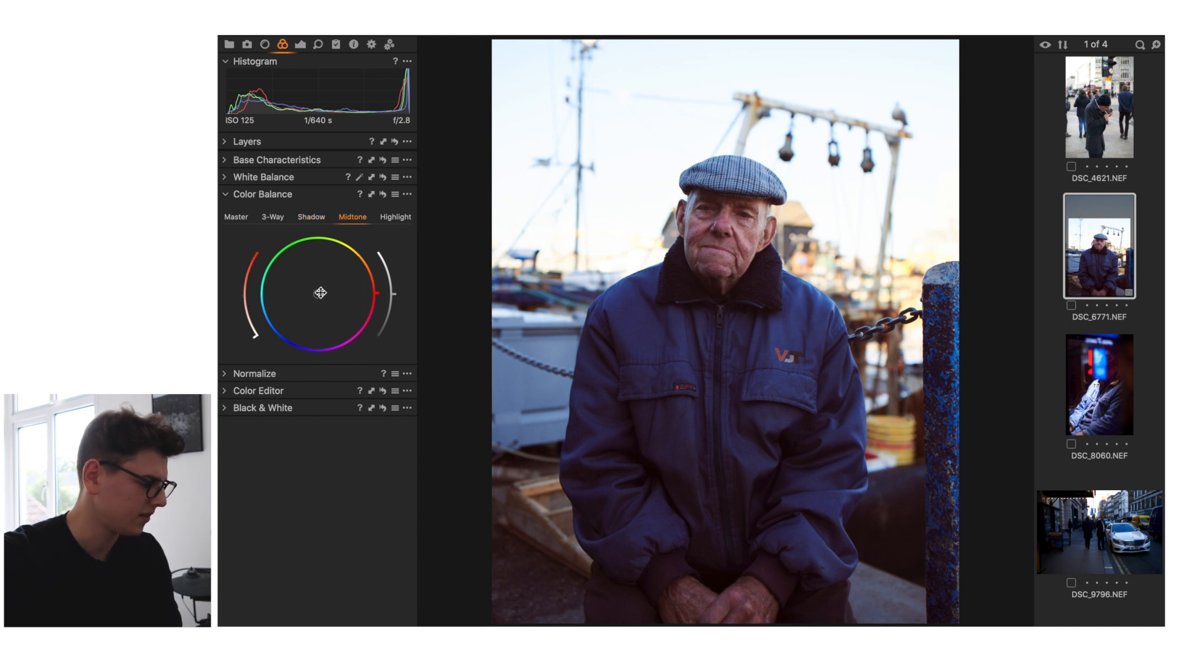
drag(319, 297, 275, 231)
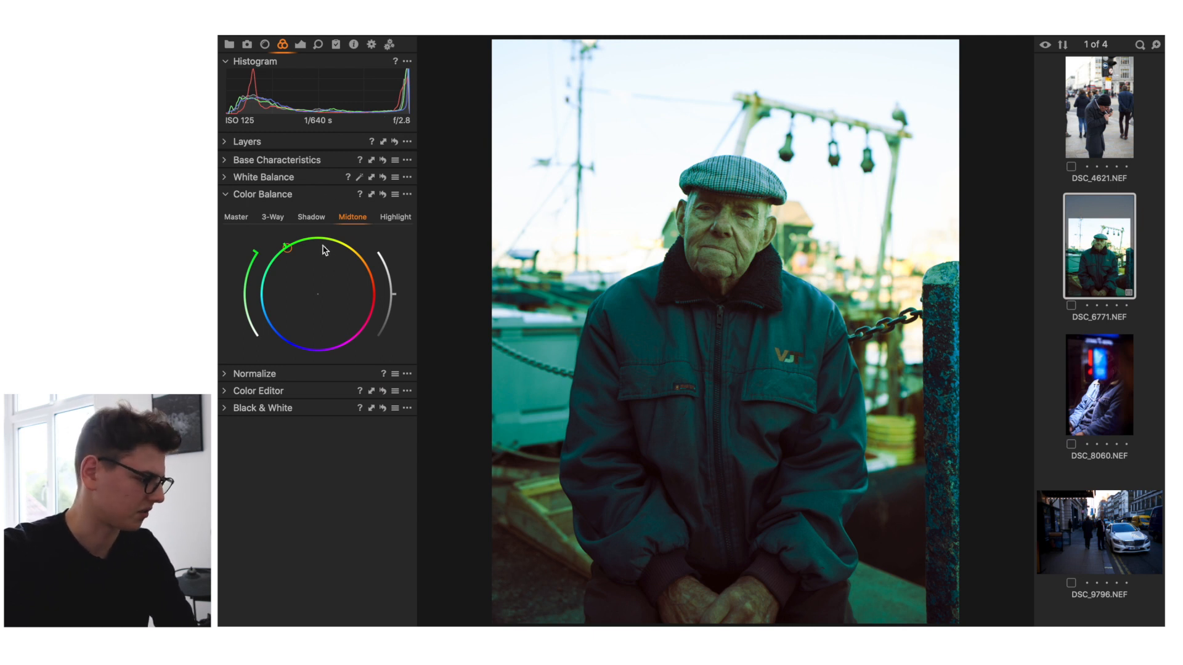
drag(286, 254, 295, 217)
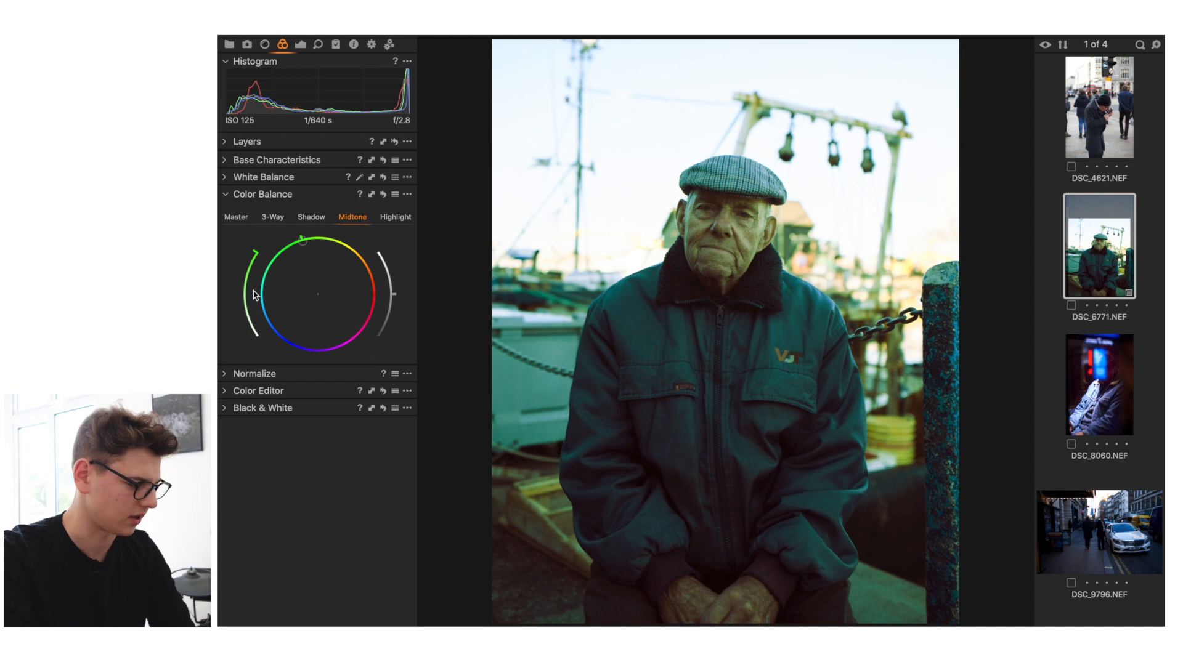
drag(250, 329, 260, 383)
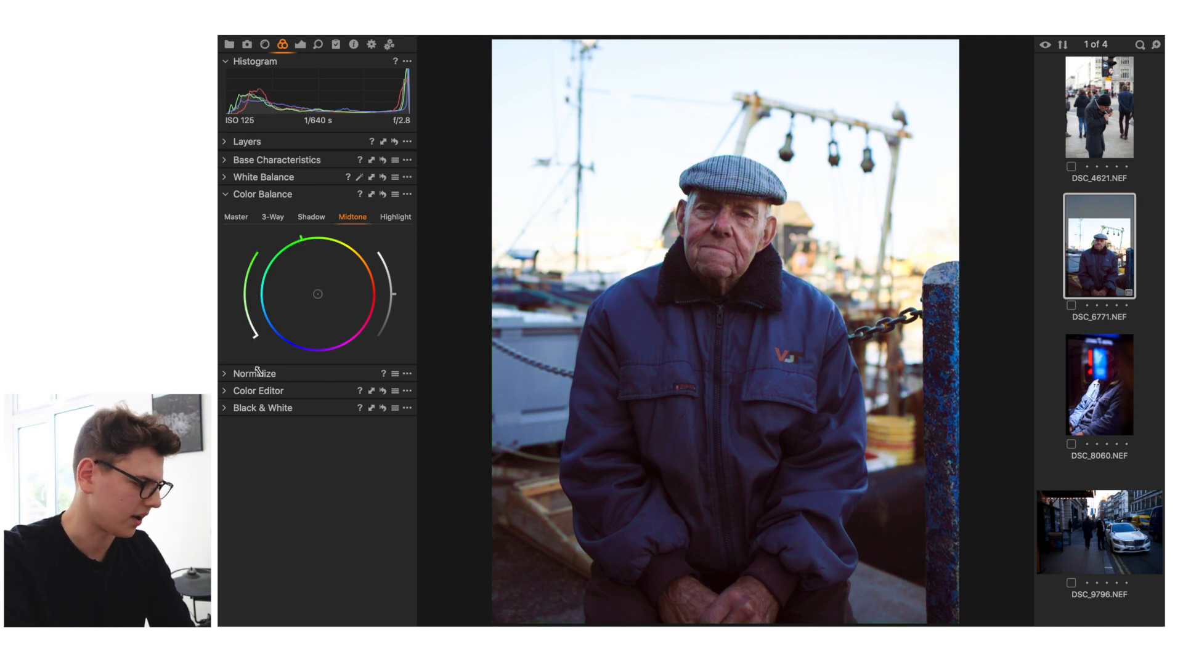
drag(250, 336, 237, 312)
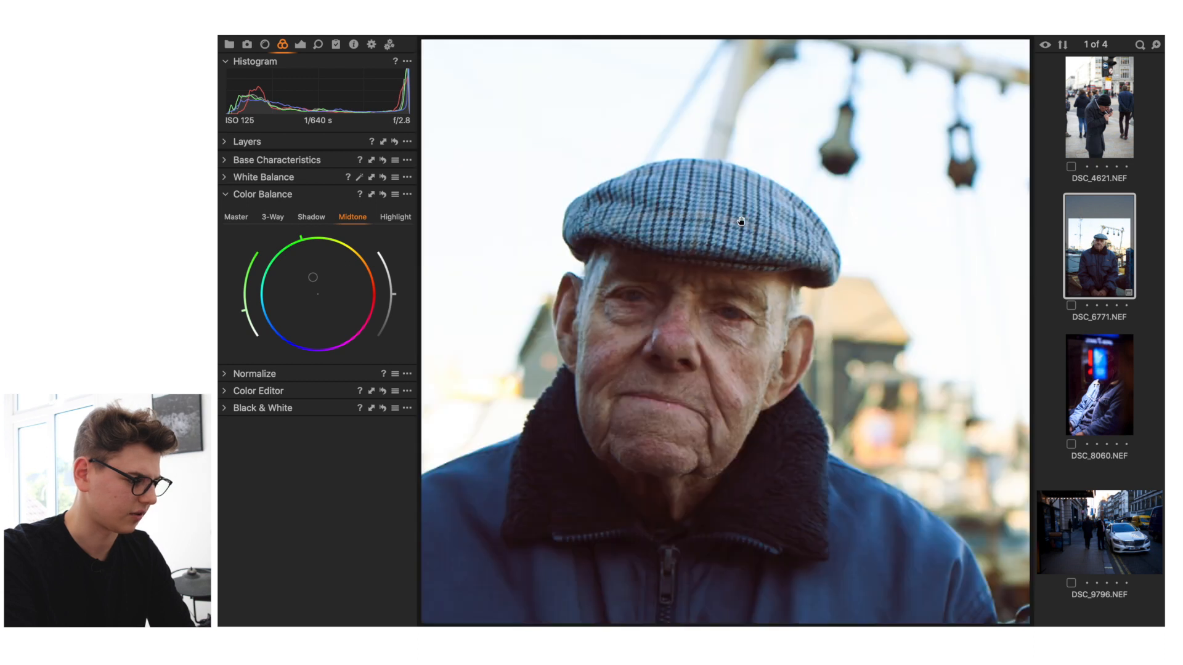
Compare the man's face and cap up close with and without the Color Balance adjustments.
click(741, 222)
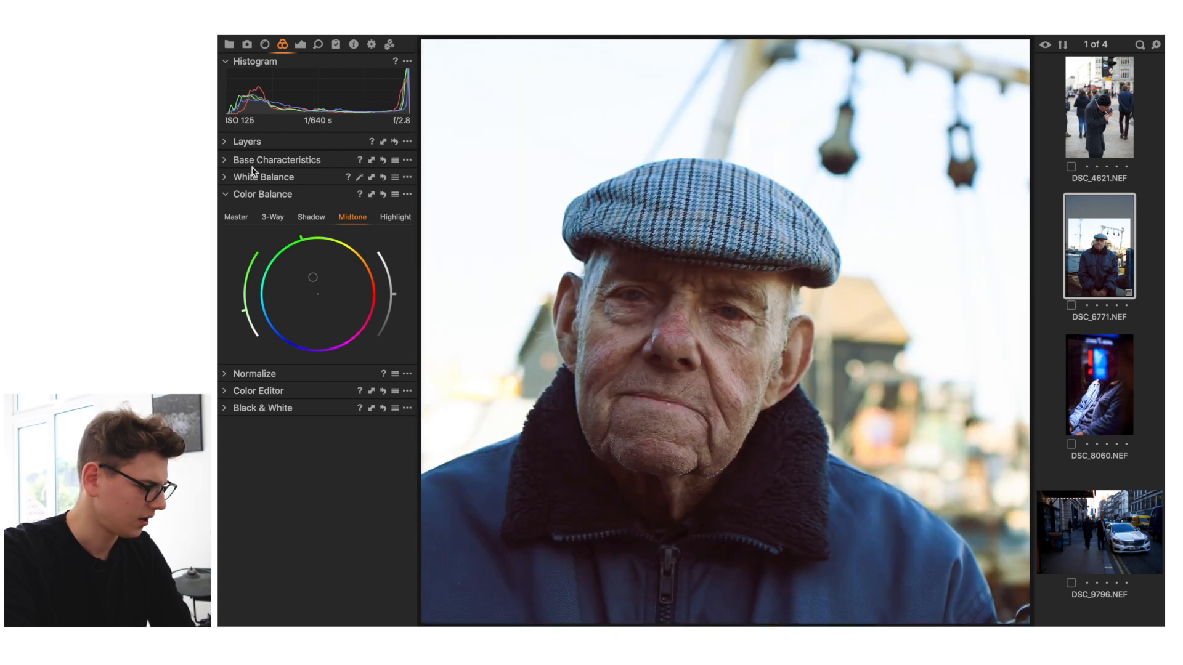
click(382, 195)
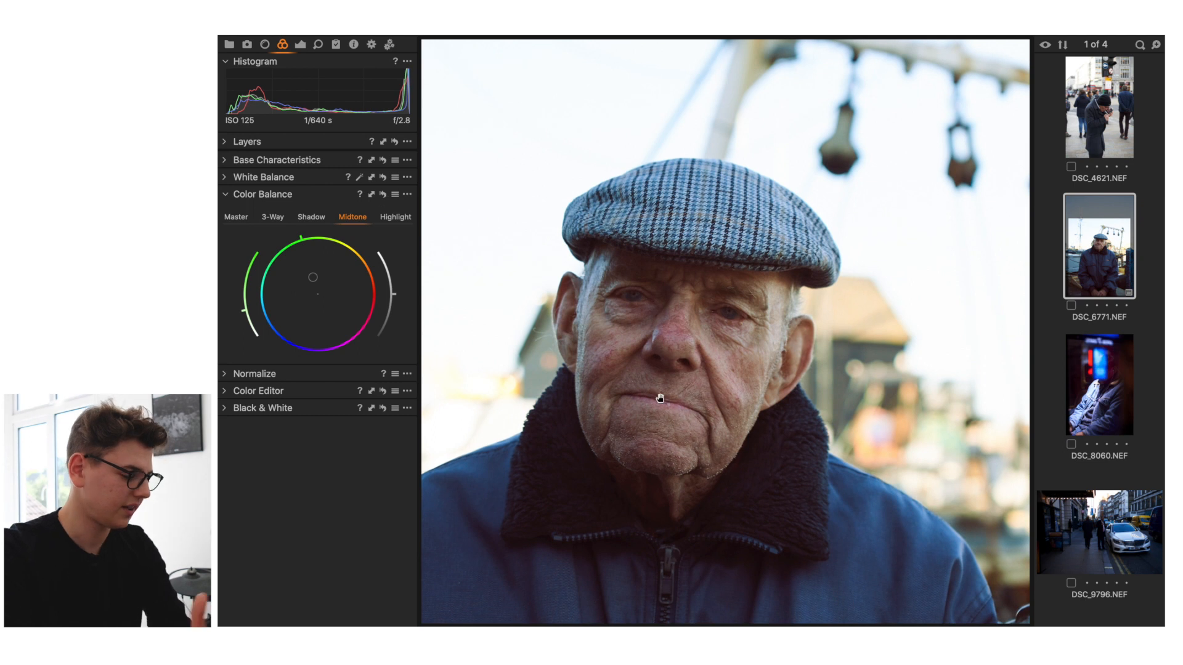
drag(670, 401, 691, 333)
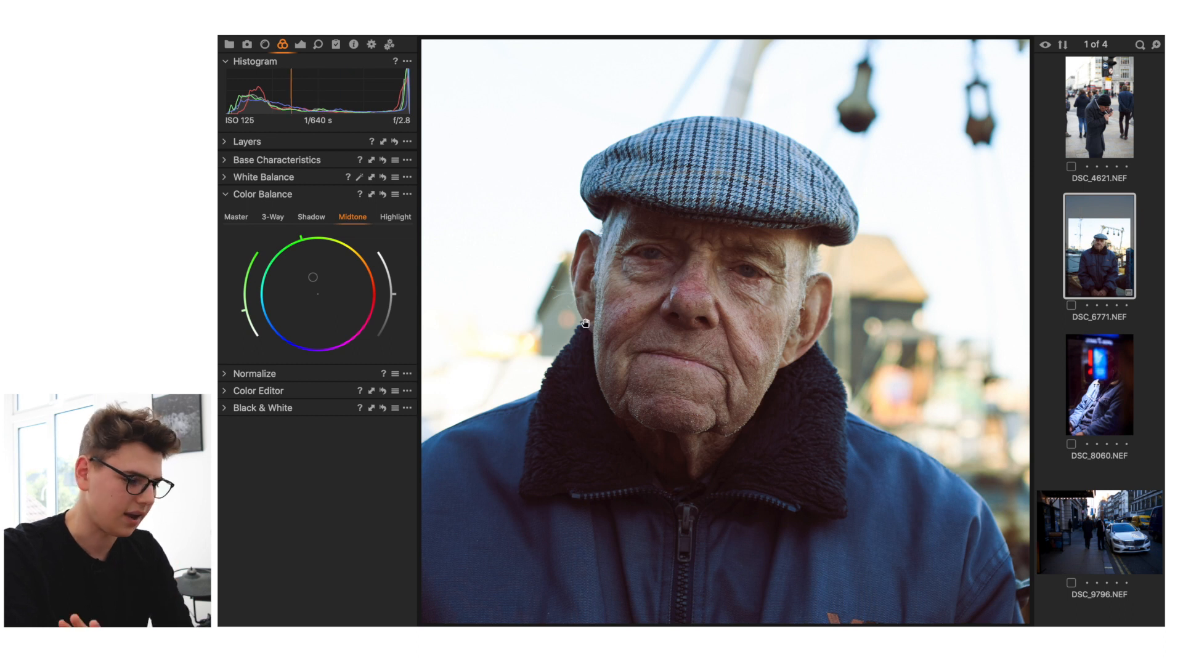
click(734, 323)
Give the highlights a cyan-blue tint in Color Balance and reduce it to a very low saturation.
click(394, 218)
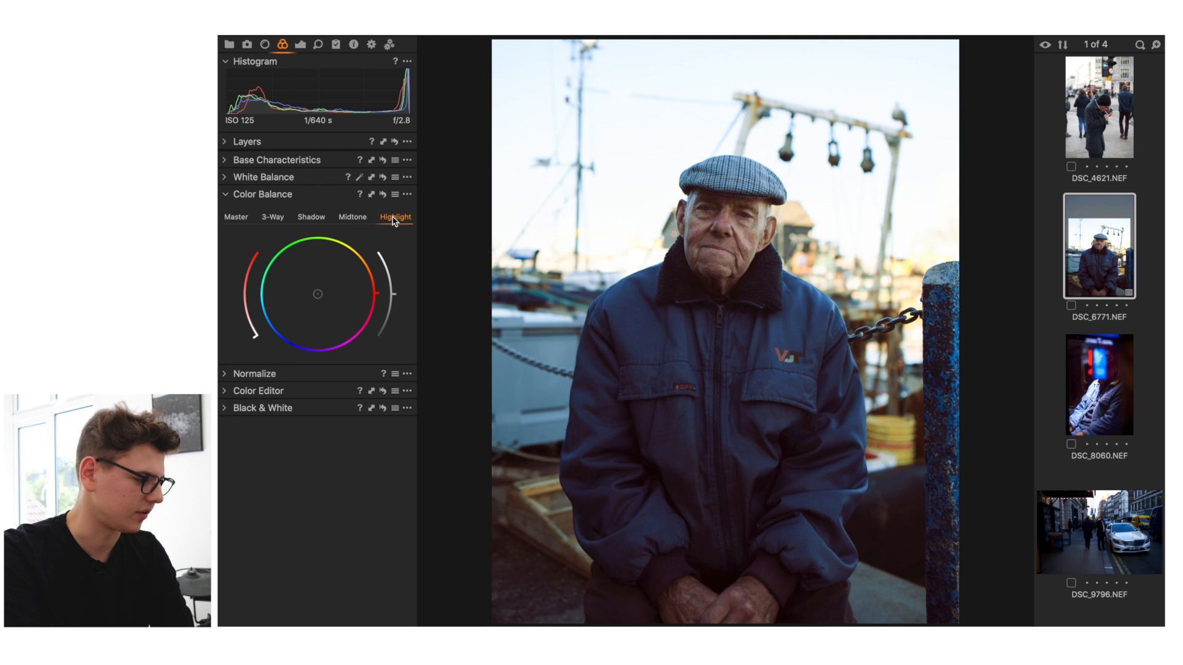
drag(317, 295, 239, 308)
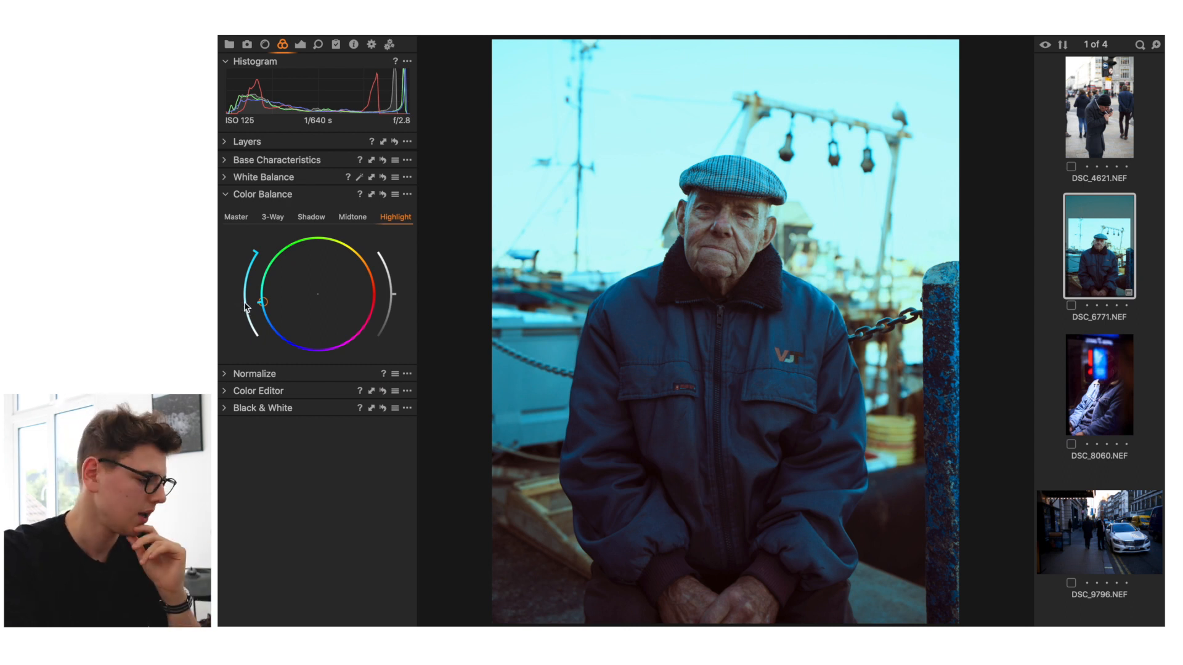
mouse_move(249, 330)
mouse_down()
mouse_move(241, 309)
mouse_move(254, 336)
mouse_up()
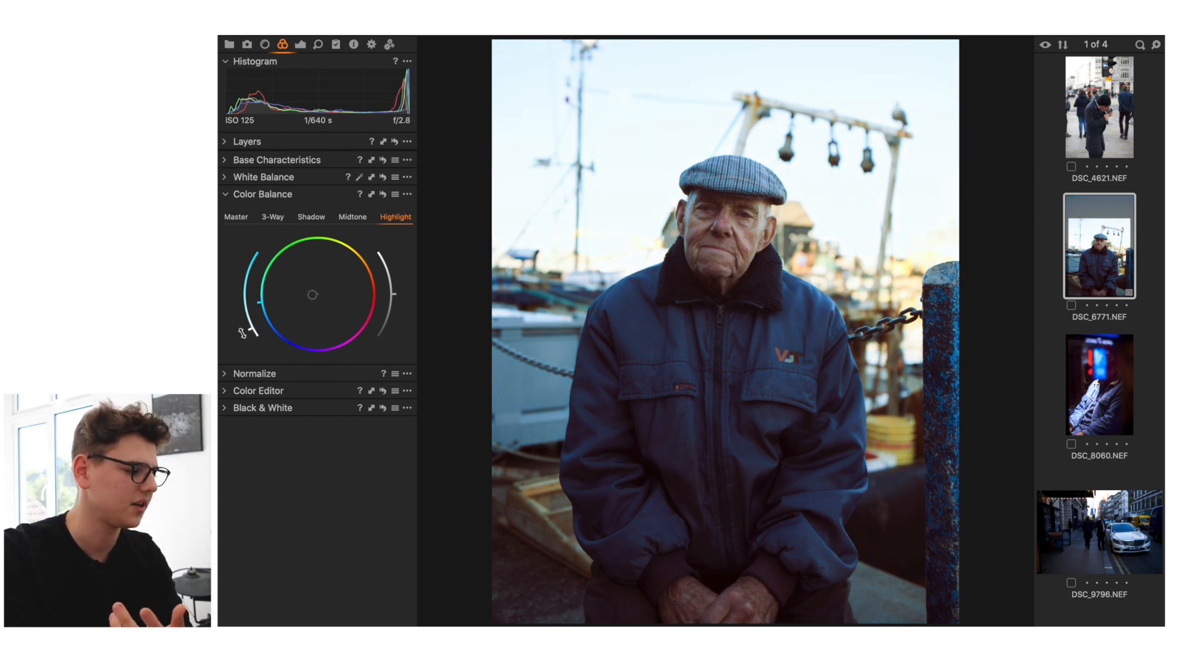
drag(241, 331, 239, 333)
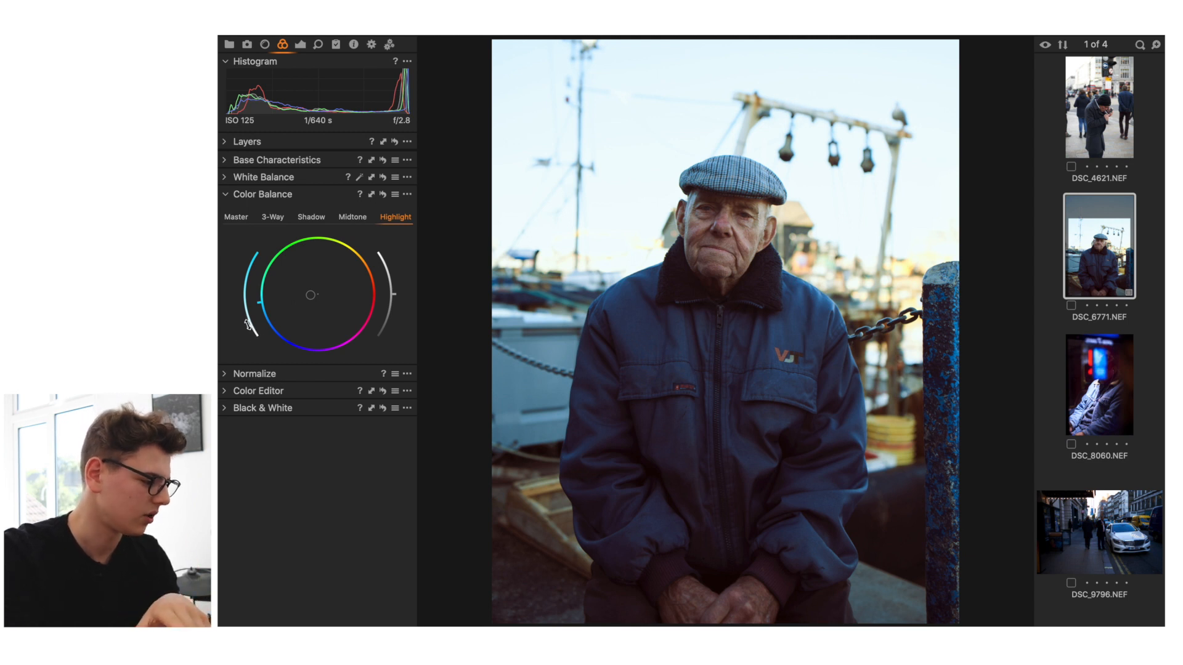
mouse_move(248, 324)
mouse_down()
mouse_move(250, 343)
mouse_move(240, 334)
mouse_up()
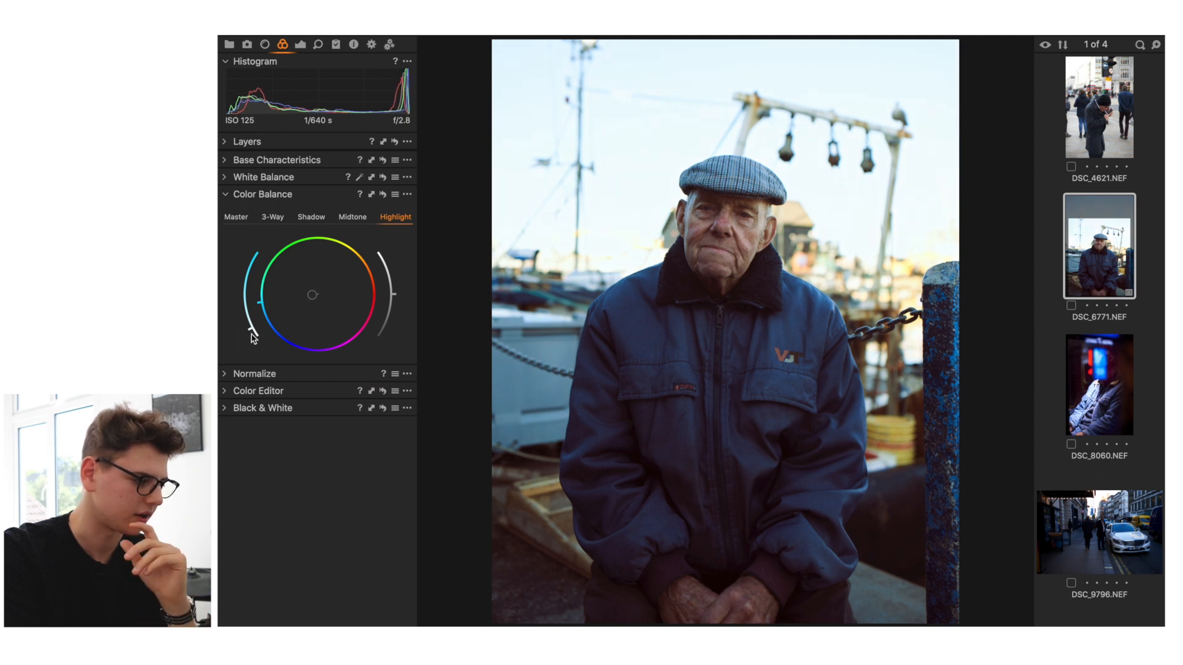
Compare the whole photo with and without the Color Balance grading, keep the grading, and return to the exposure tools.
click(384, 196)
key(super+z)
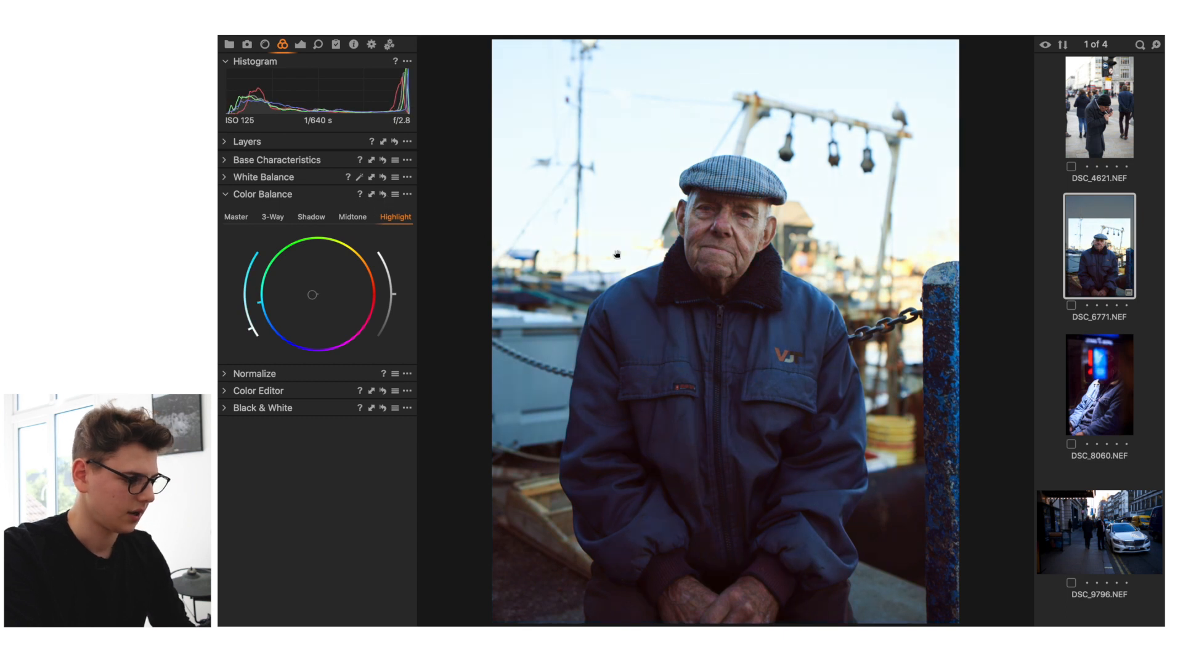
click(384, 195)
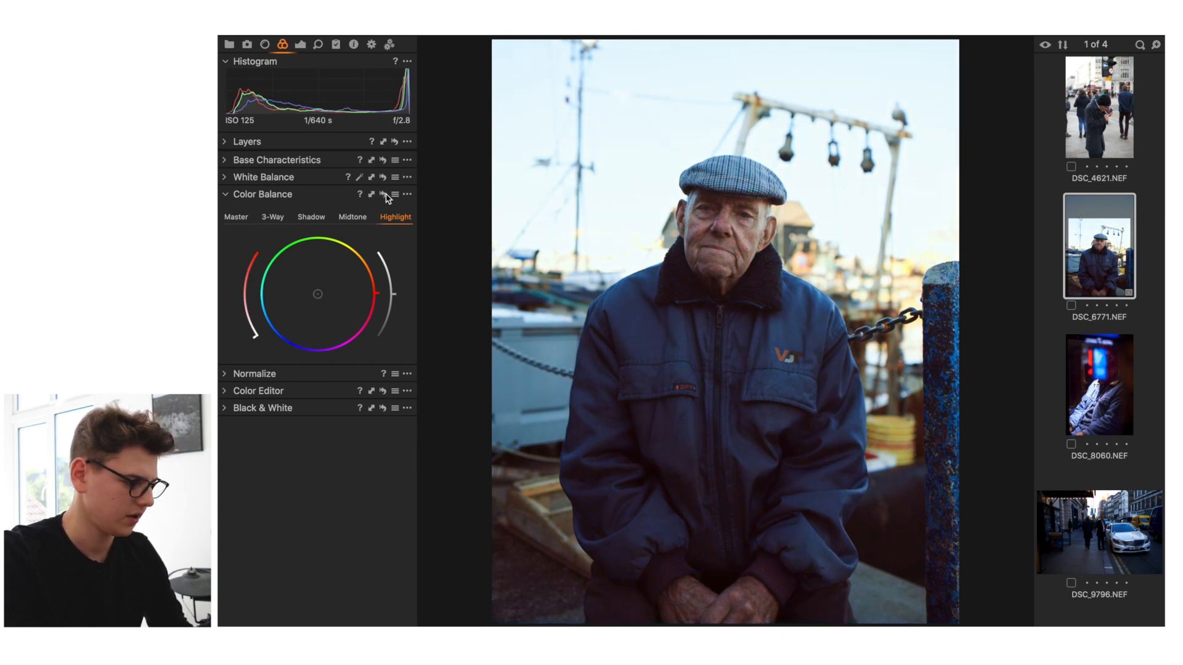
key(super+z)
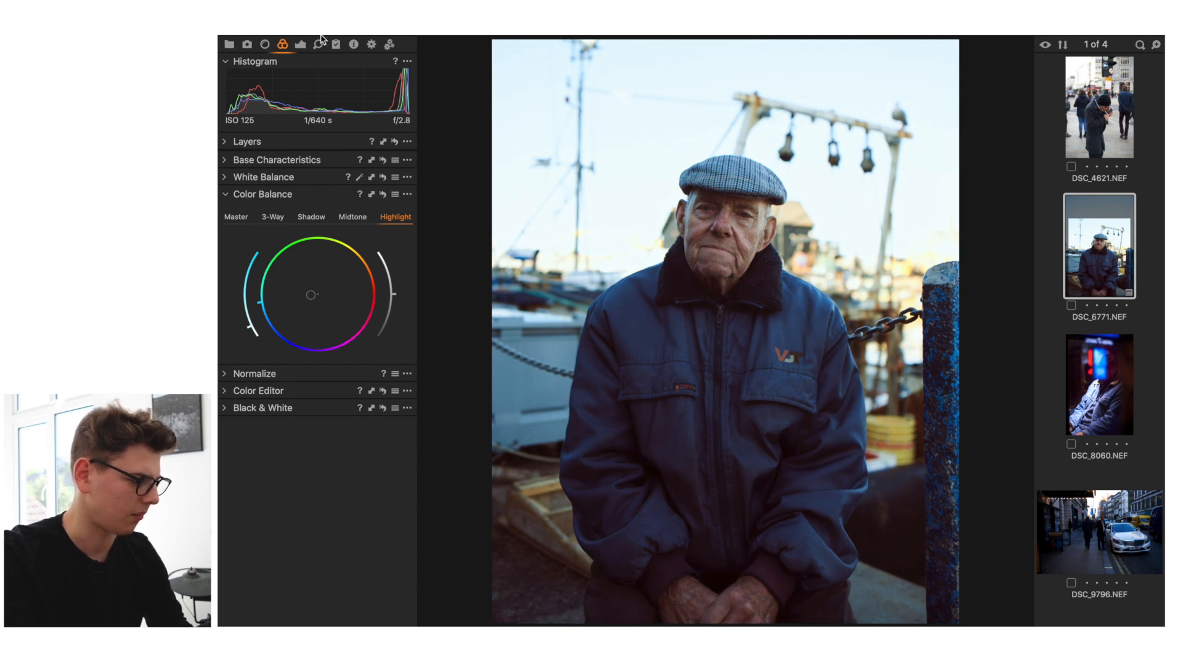
click(300, 45)
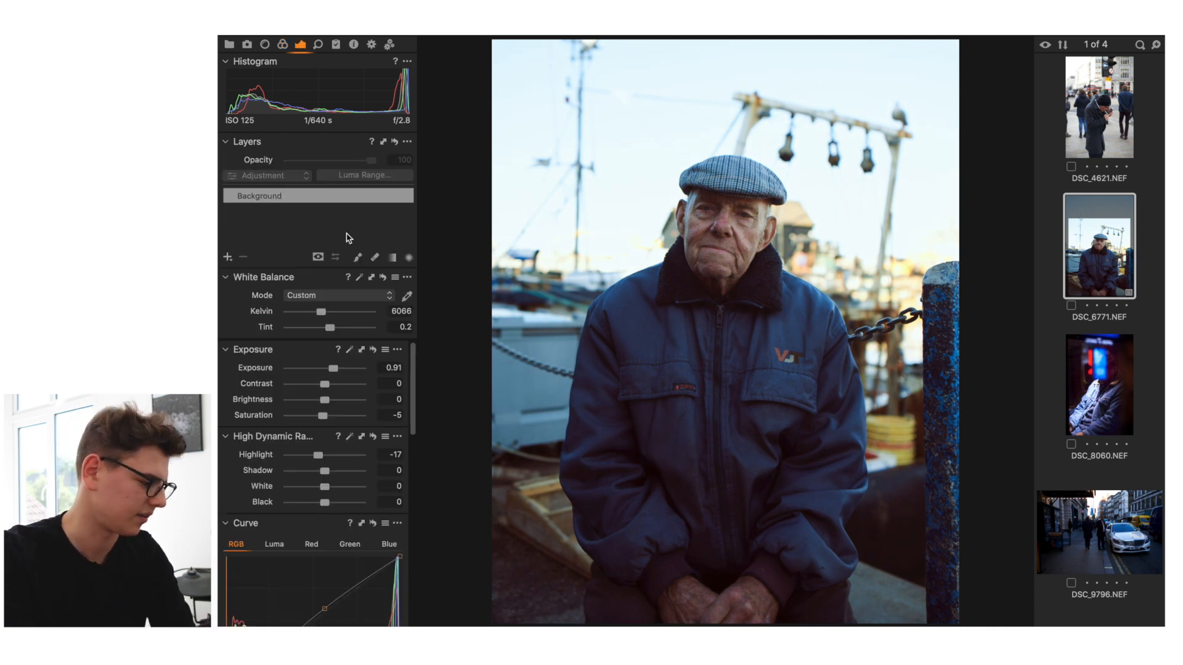